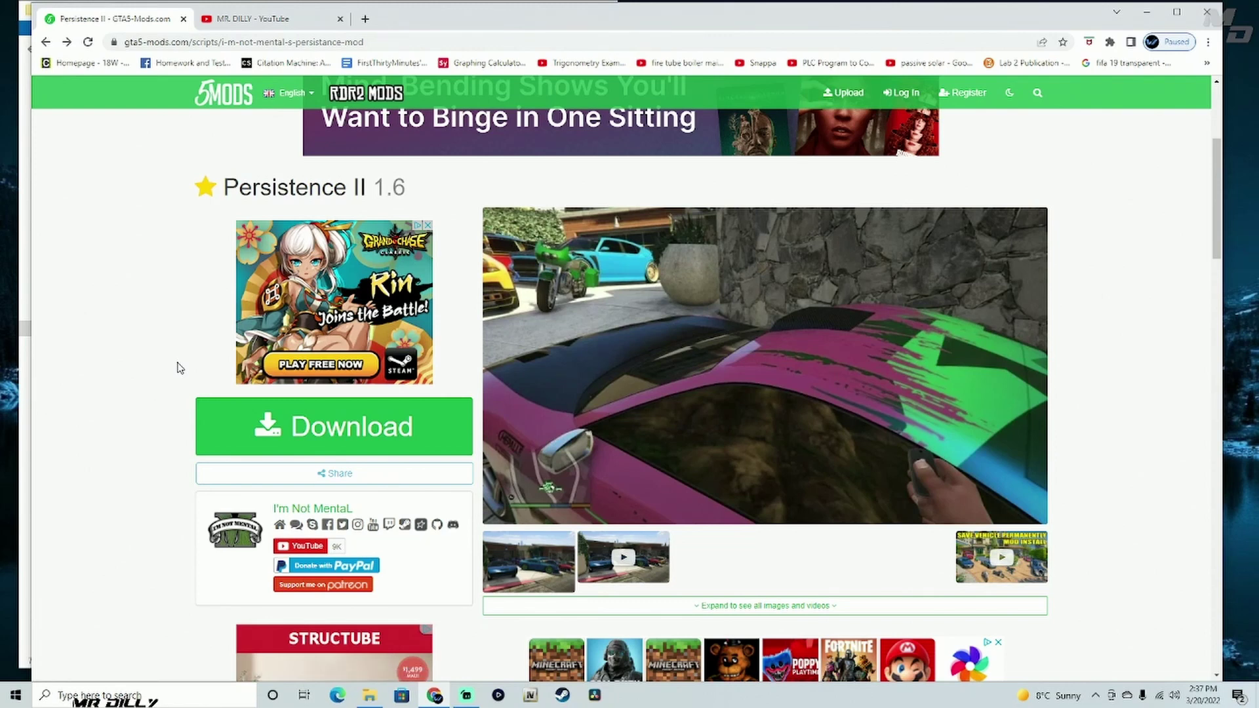
scroll(205, 352, "down", 5)
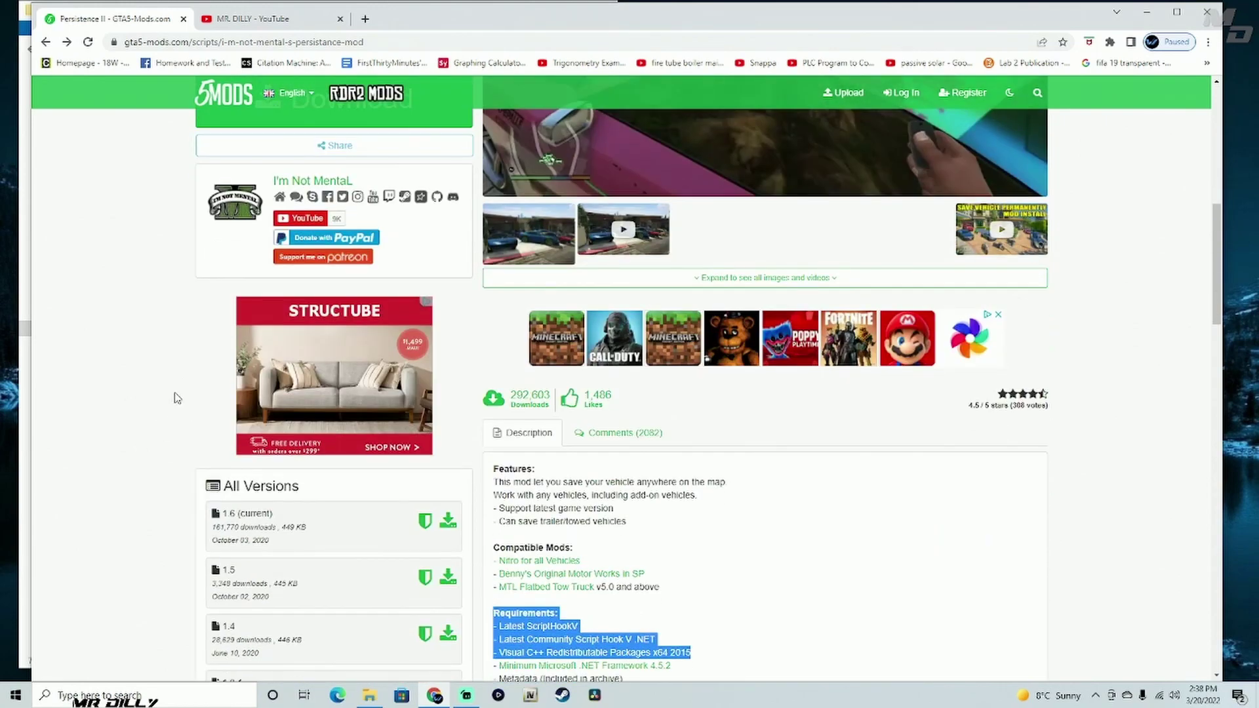
left_click(171, 423)
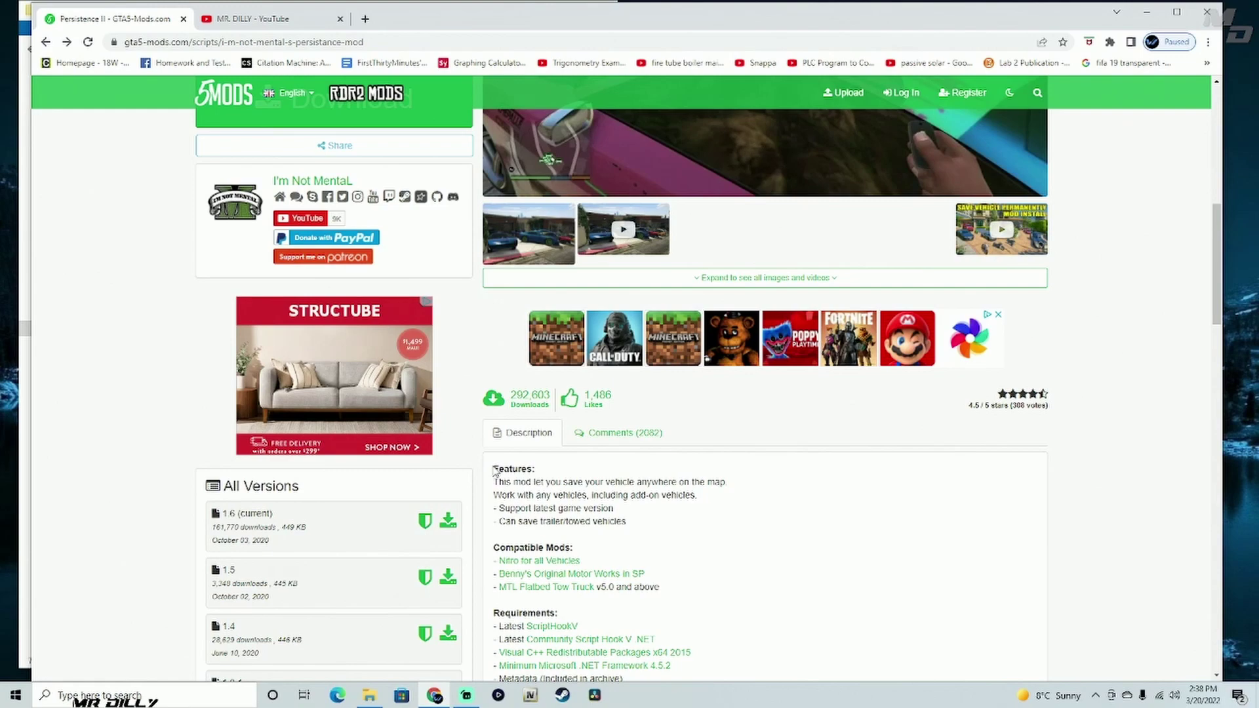
left_click_drag(495, 468, 642, 604)
left_click(964, 520)
scroll(765, 501, "up", 2)
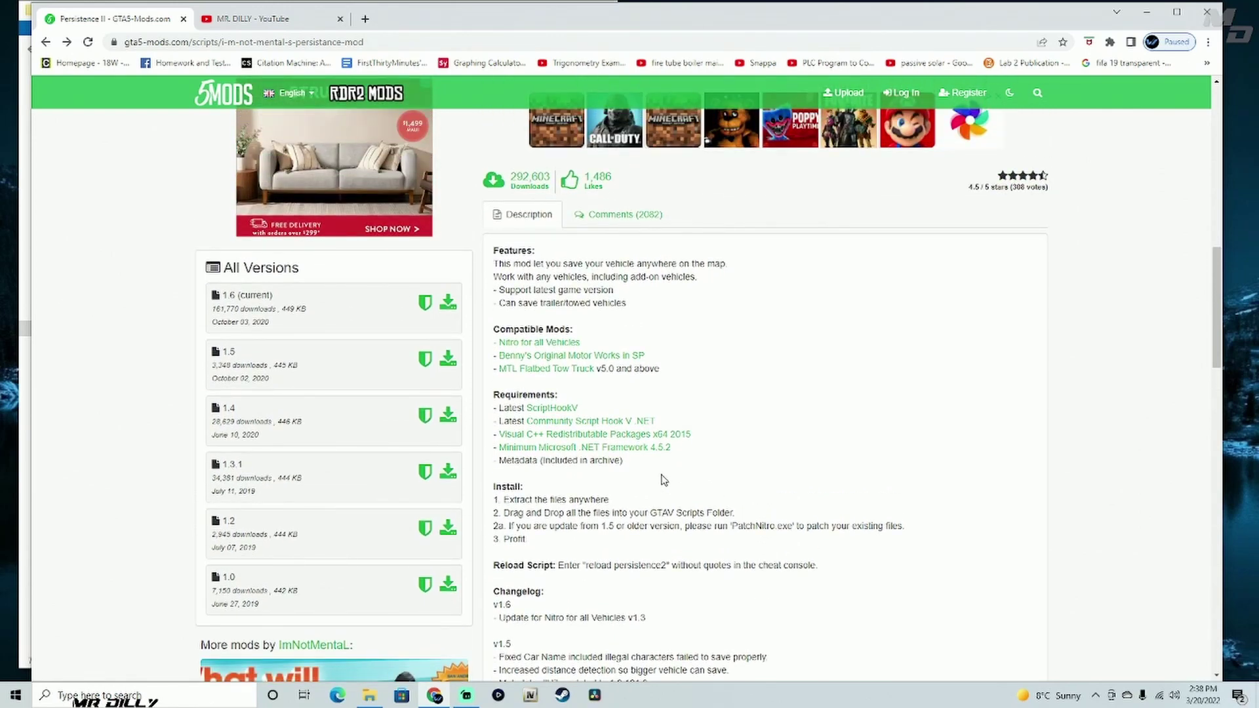
left_click_drag(493, 392, 688, 430)
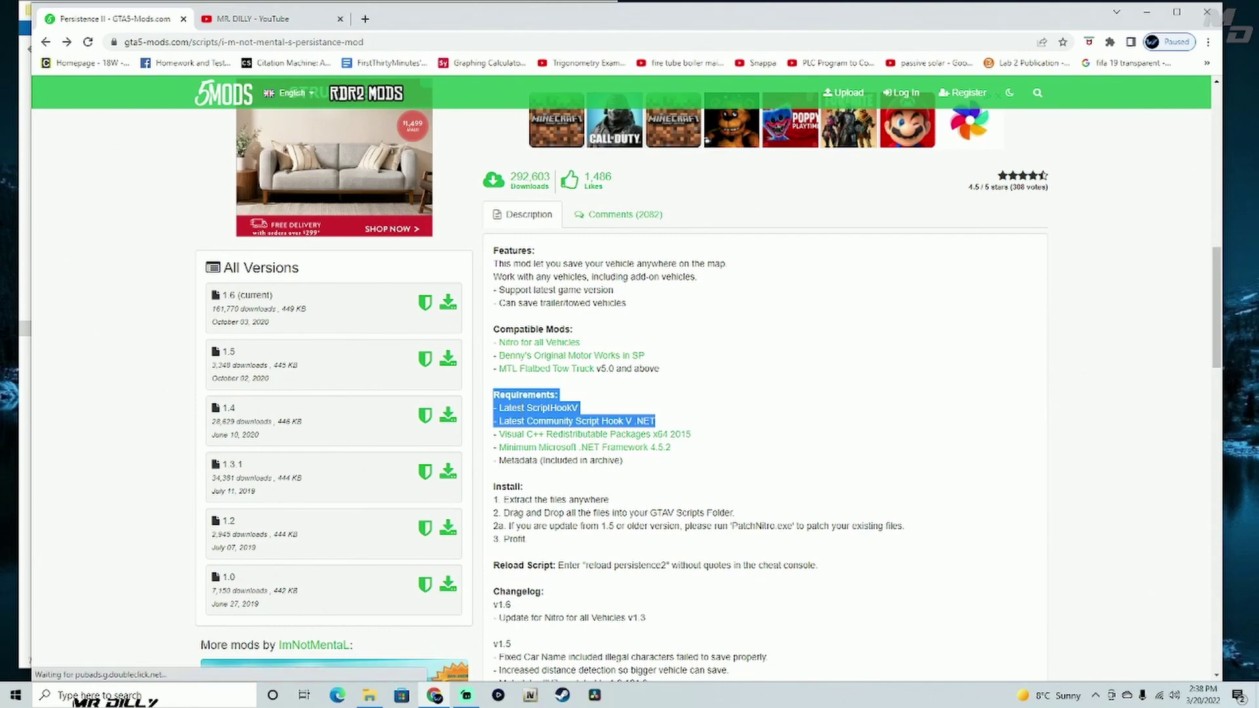
left_click(634, 425)
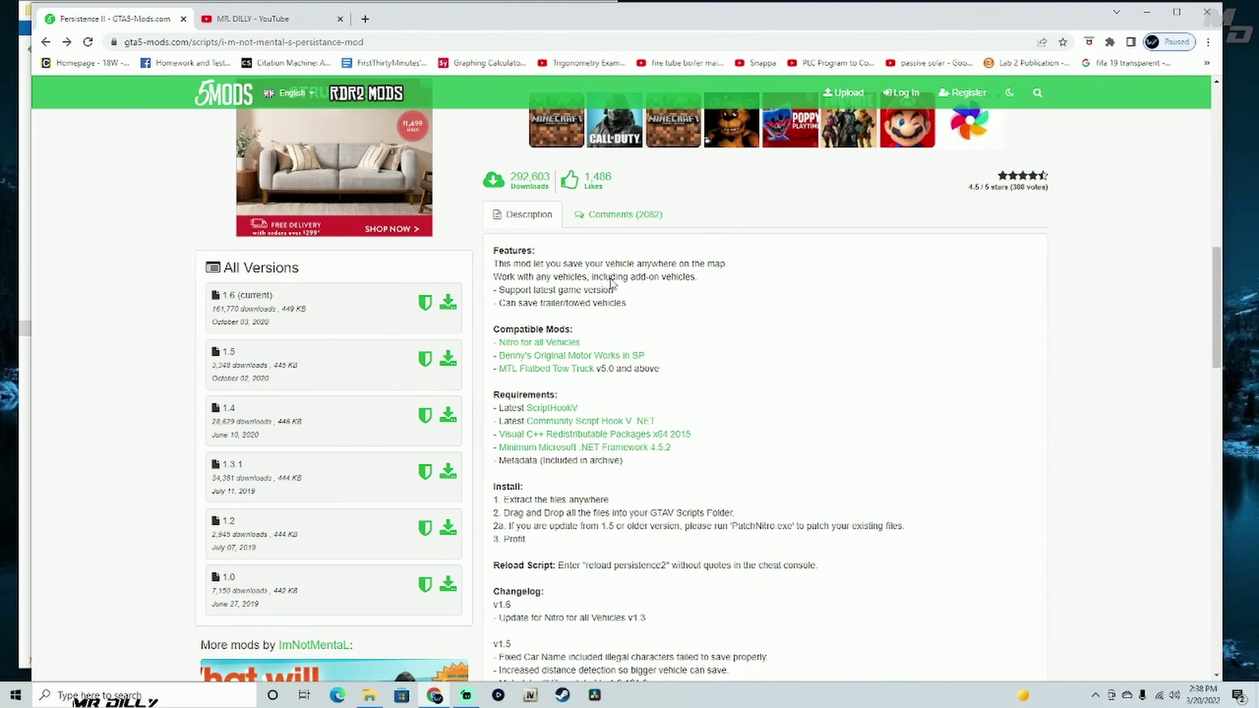
- On the YouTube tab, browse the HOW TO INSTALL LSPDFR playlist, then return to the channel's Playlists page
left_click(282, 20)
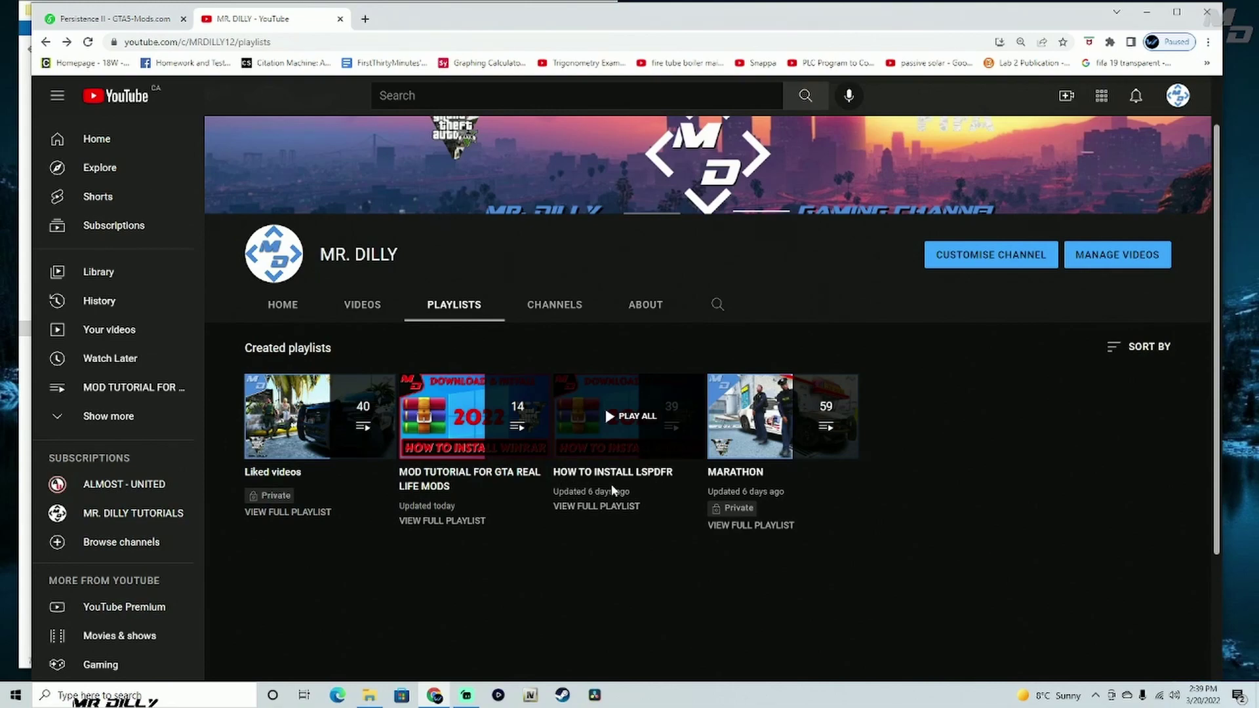
left_click(603, 506)
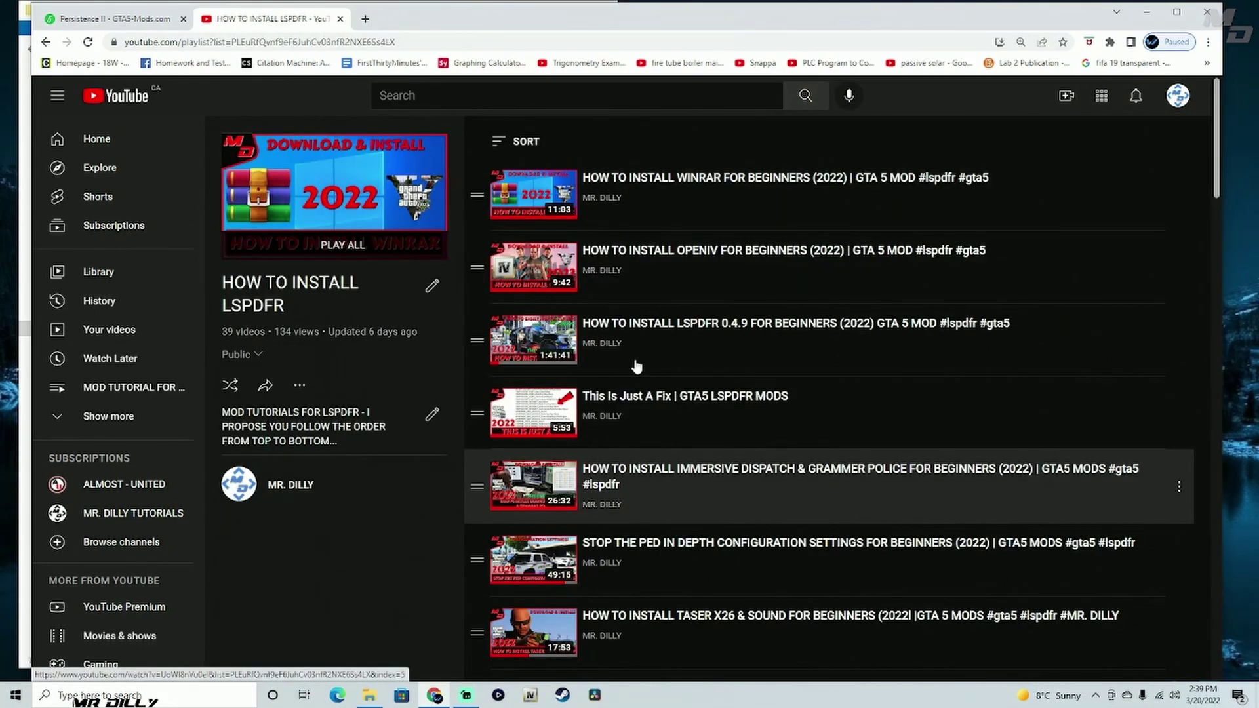
scroll(628, 426, "down", 5)
scroll(638, 386, "up", 5)
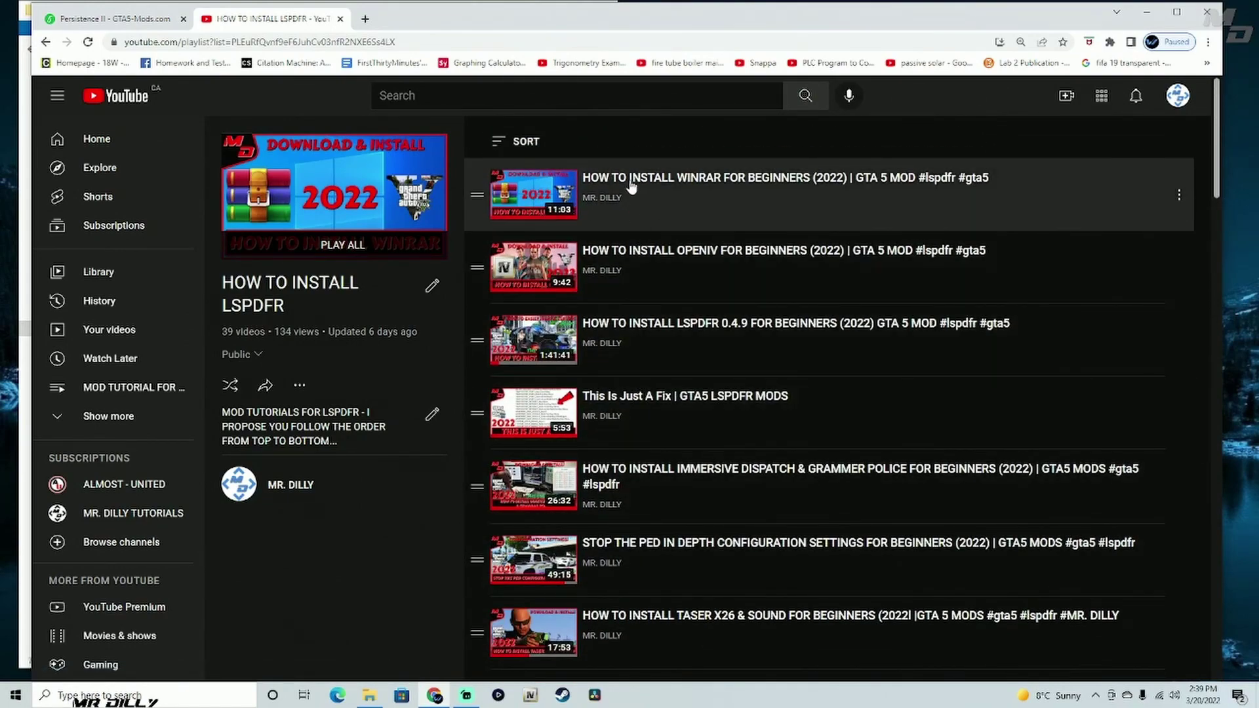
scroll(682, 210, "down", 2)
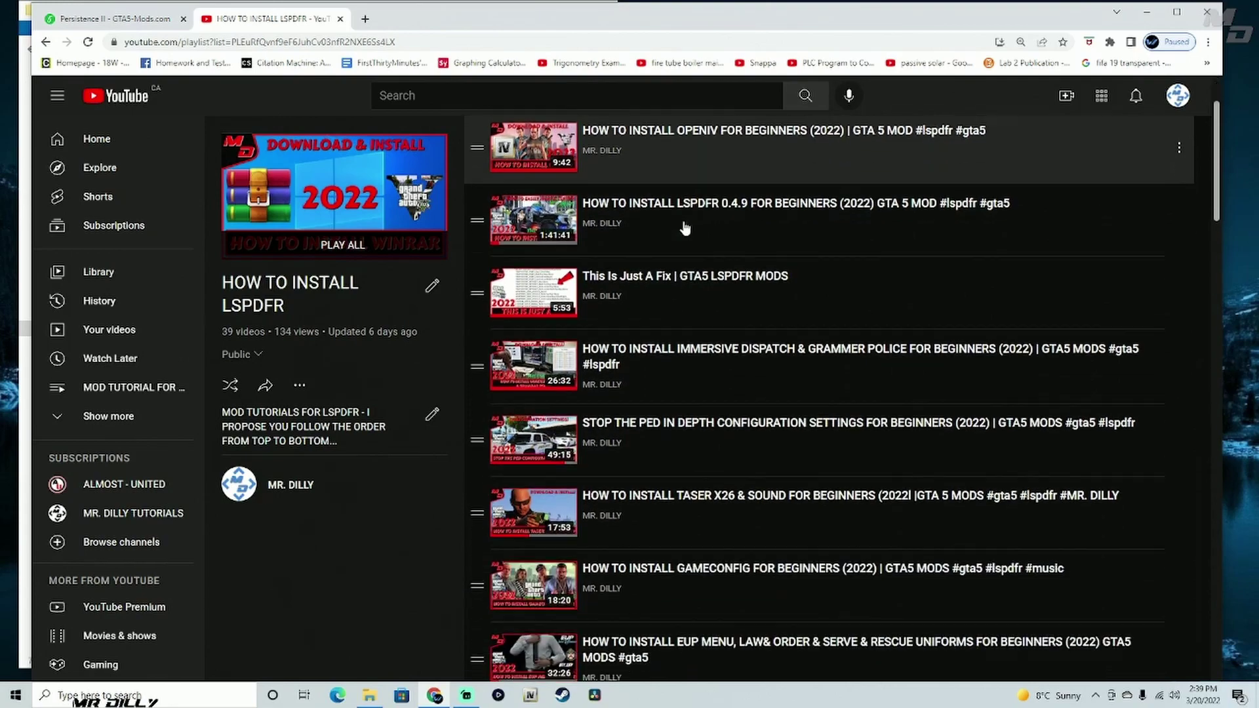
scroll(684, 228, "down", 10)
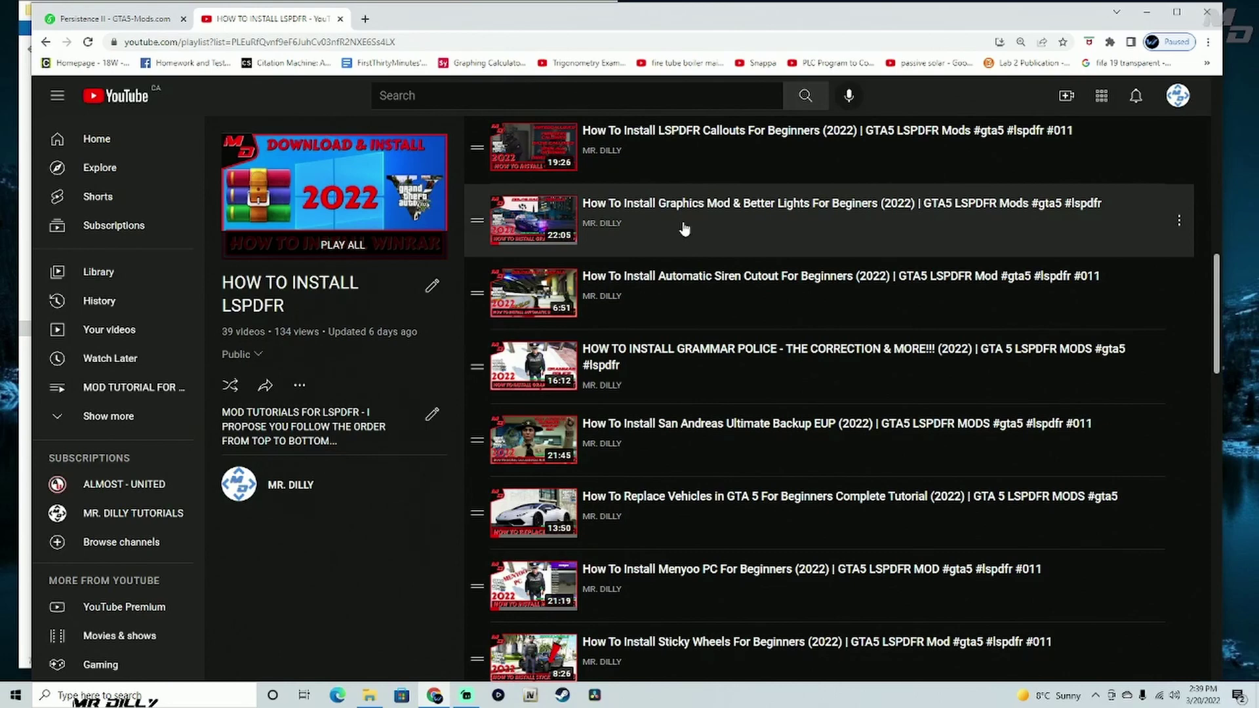
left_click(46, 42)
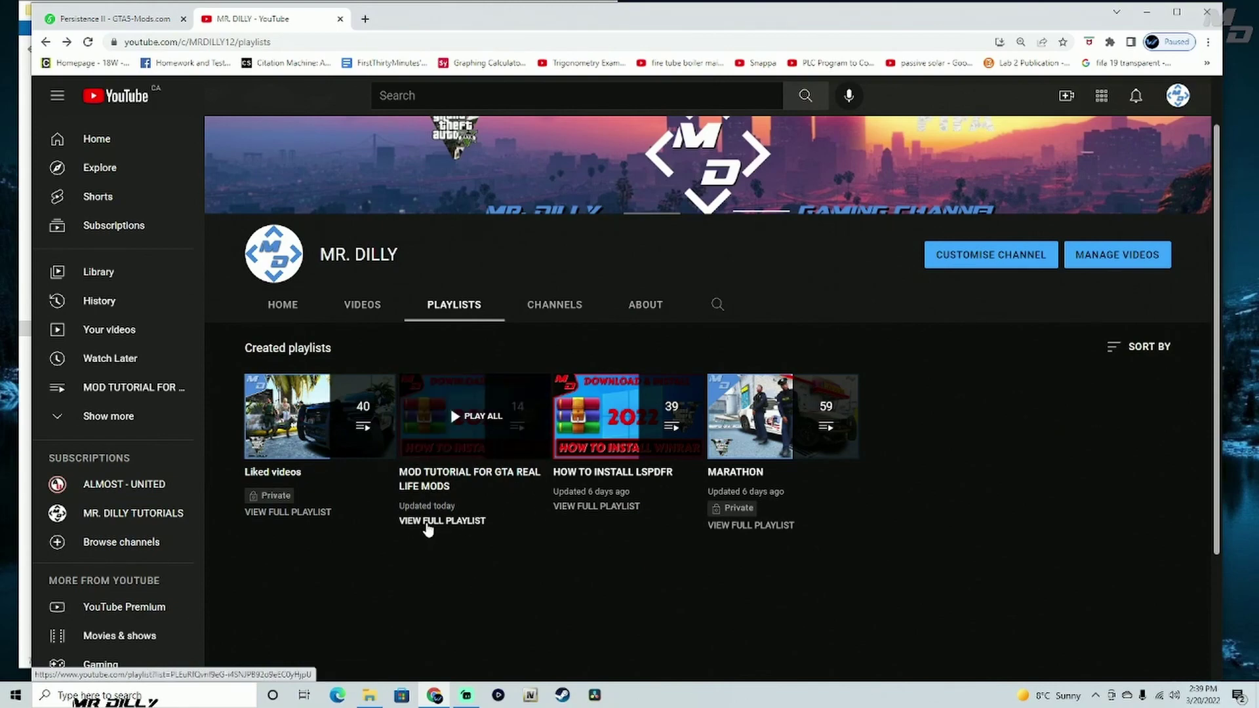
- Open the full MOD TUTORIAL FOR GTA REAL LIFE MODS playlist and scroll through its 14 videos
left_click(426, 522)
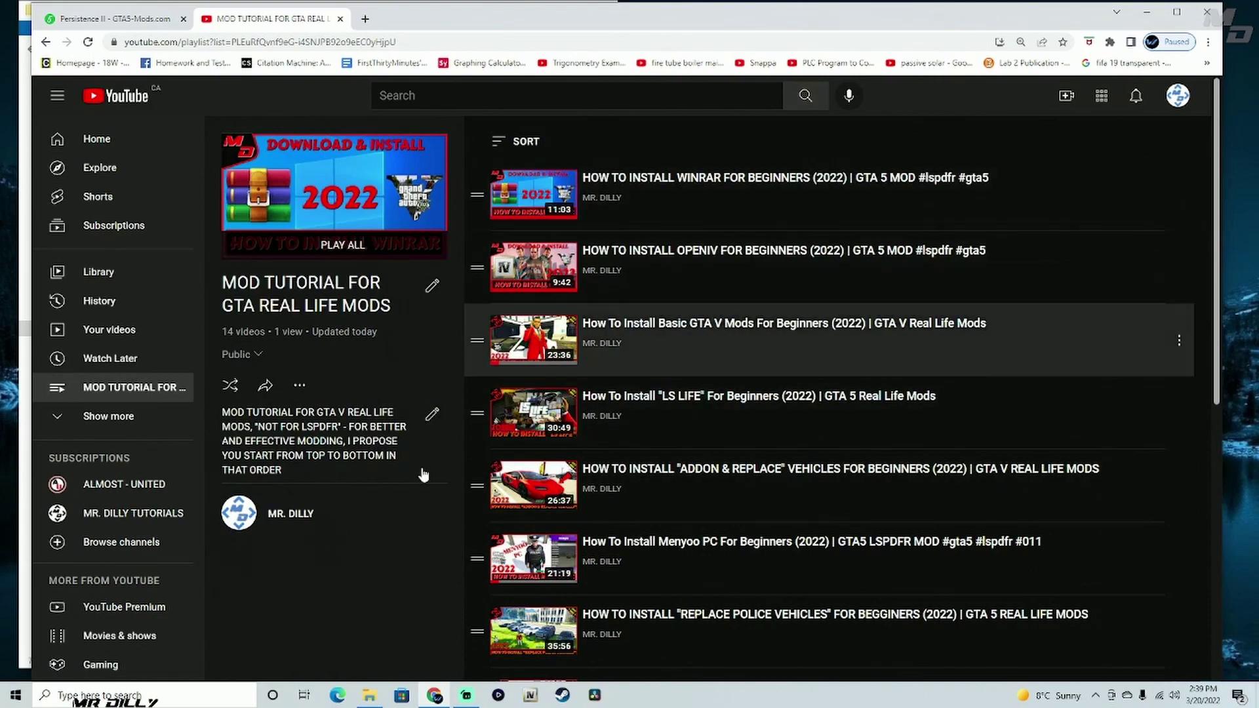
scroll(603, 554, "down", 5)
scroll(608, 324, "up", 5)
scroll(610, 256, "down", 7)
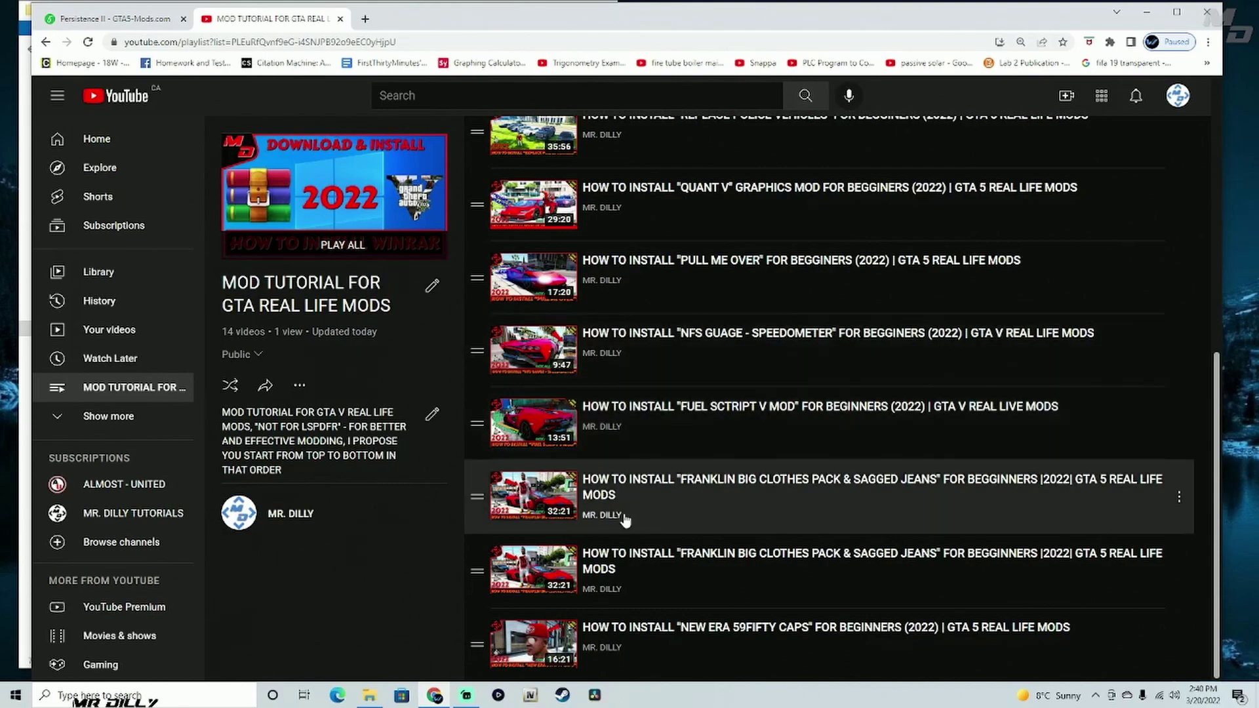
- Minimize Chrome and select the scripts folder in the Grand Theft Auto V directory
left_click(1146, 12)
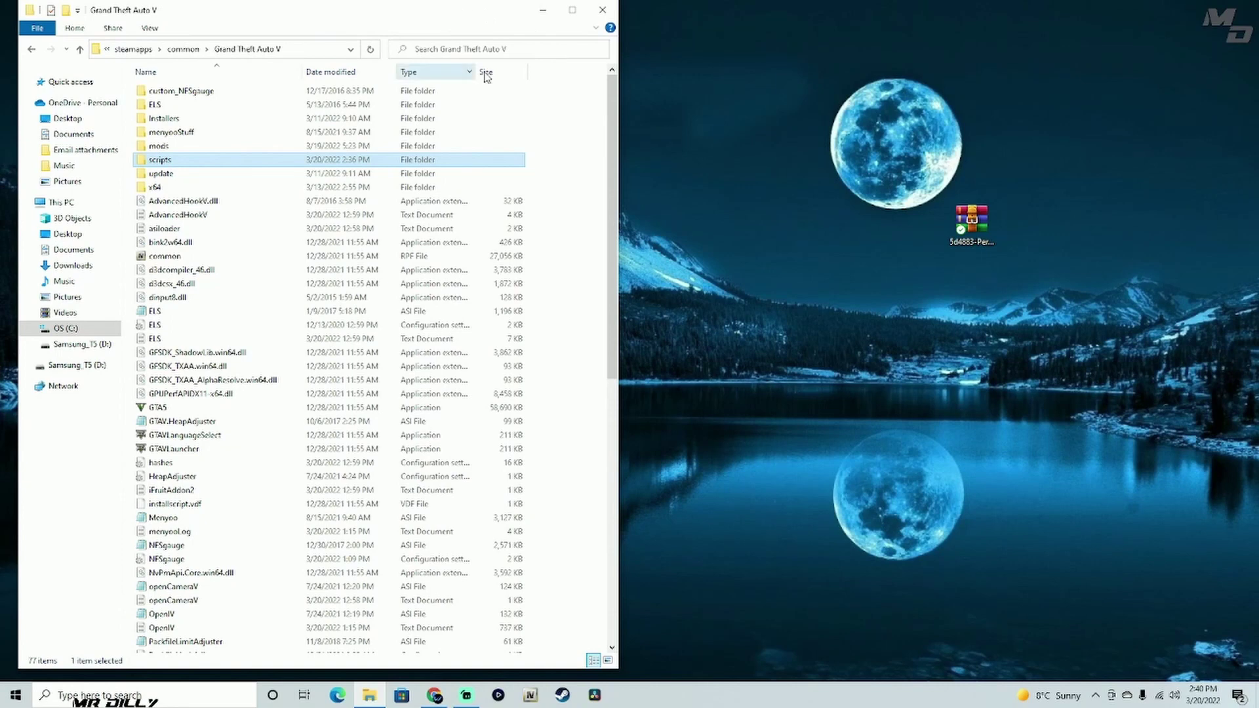
left_click_drag(621, 152, 626, 152)
left_click(602, 155)
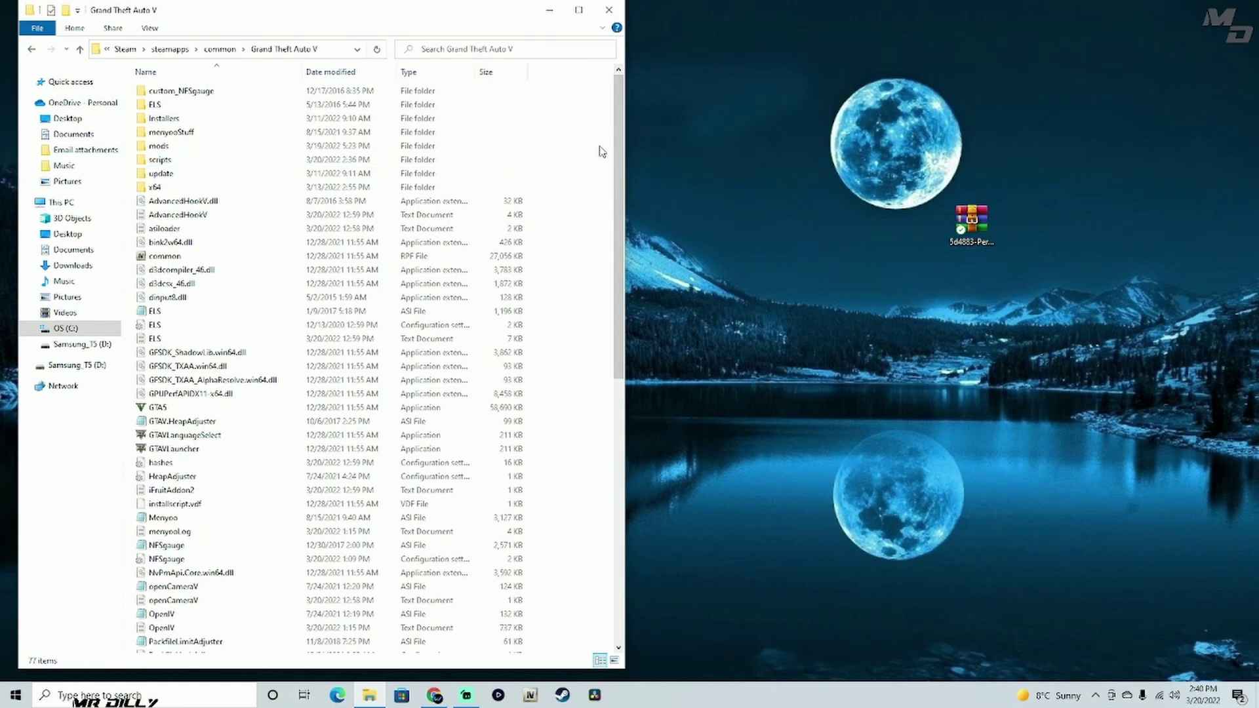
left_click(269, 161)
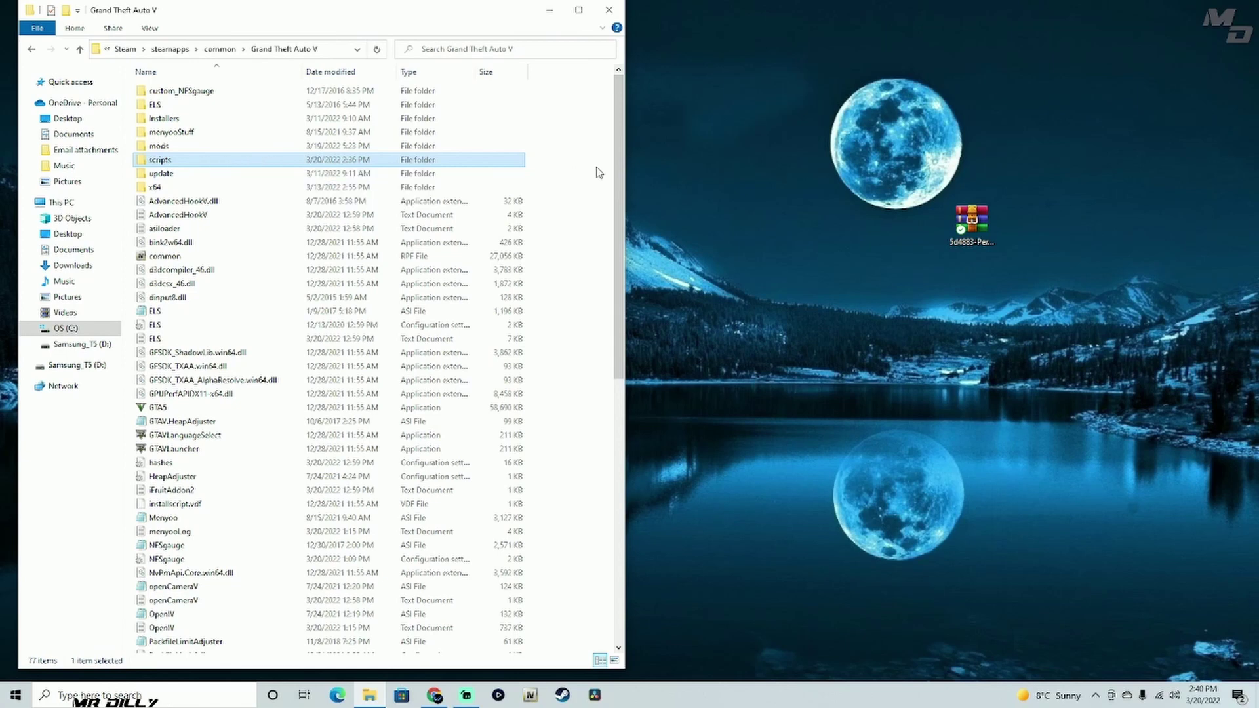
right_click(584, 199)
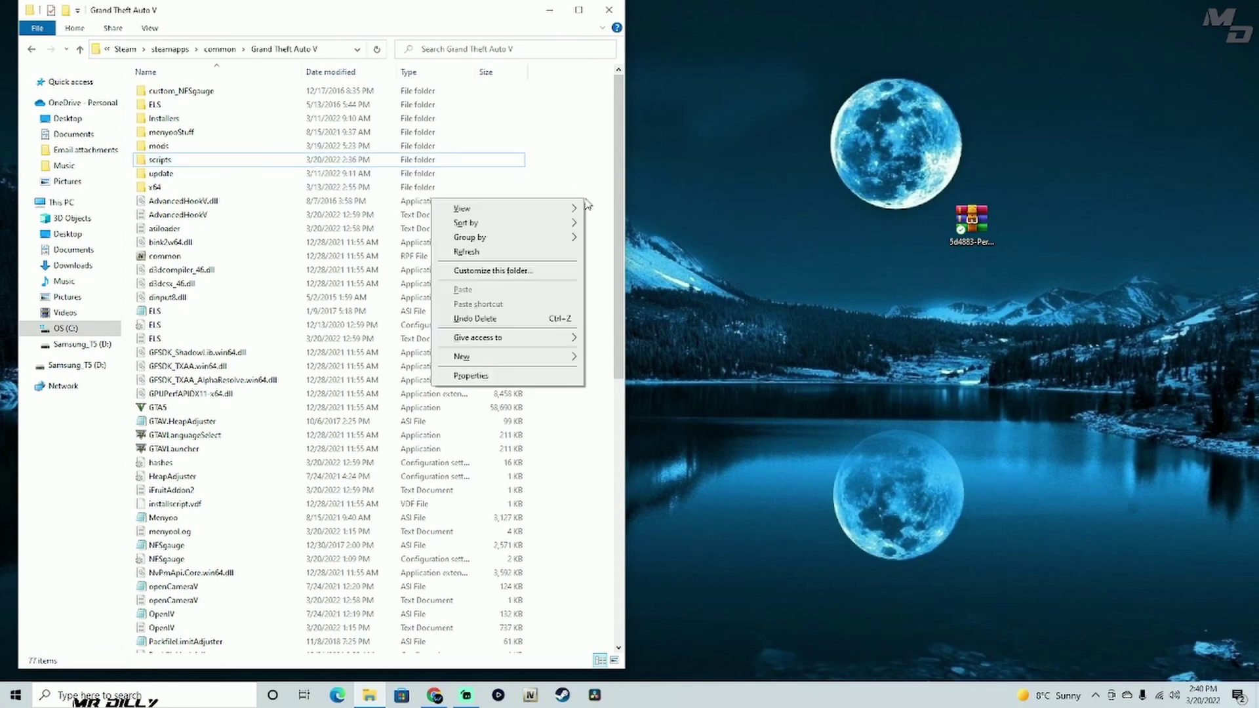
mouse_move(542, 357)
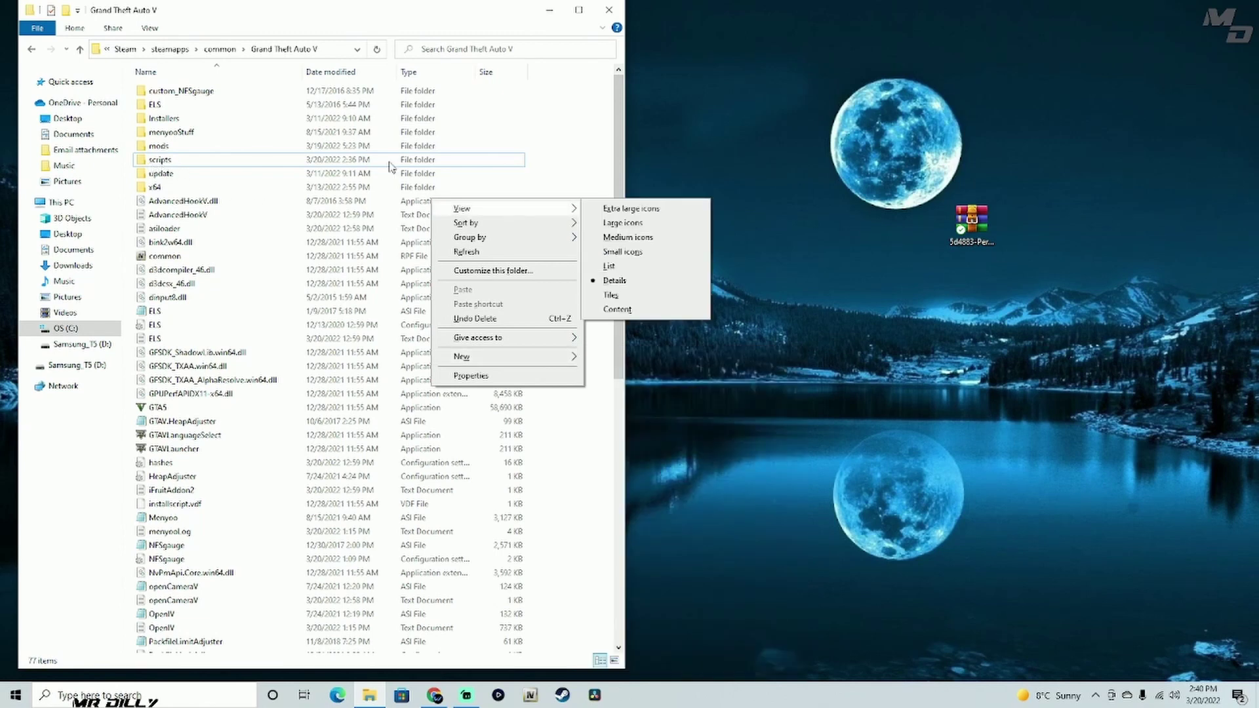
left_click(598, 140)
- Extract the 5d4883-Persistence2_1.6 archive to its proposed Desktop folder with the WinRAR Wizard
double_click(971, 221)
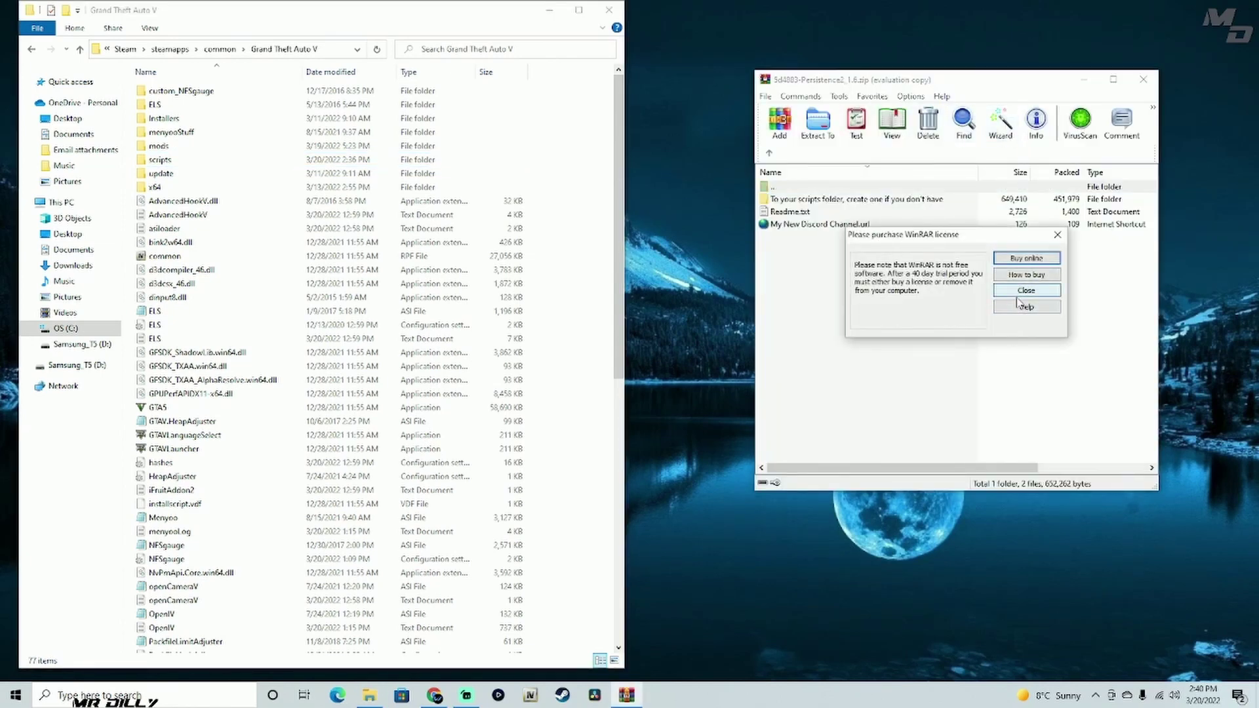
left_click(1024, 289)
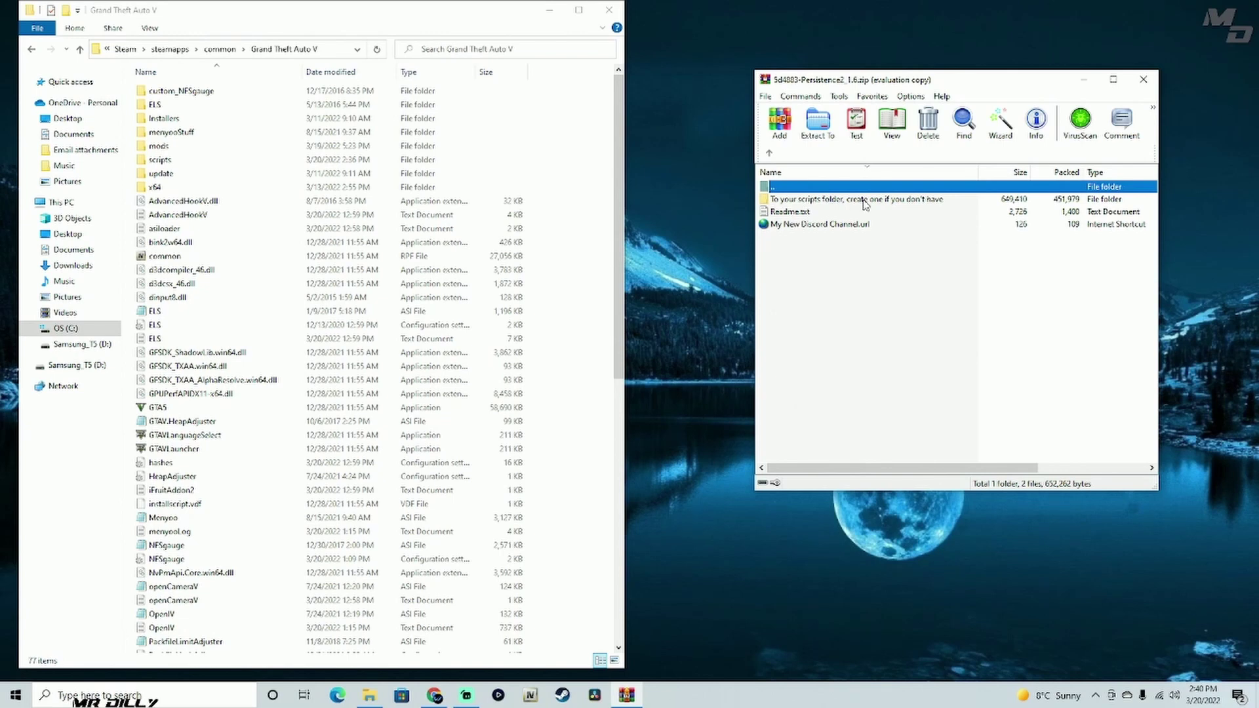
left_click(1008, 136)
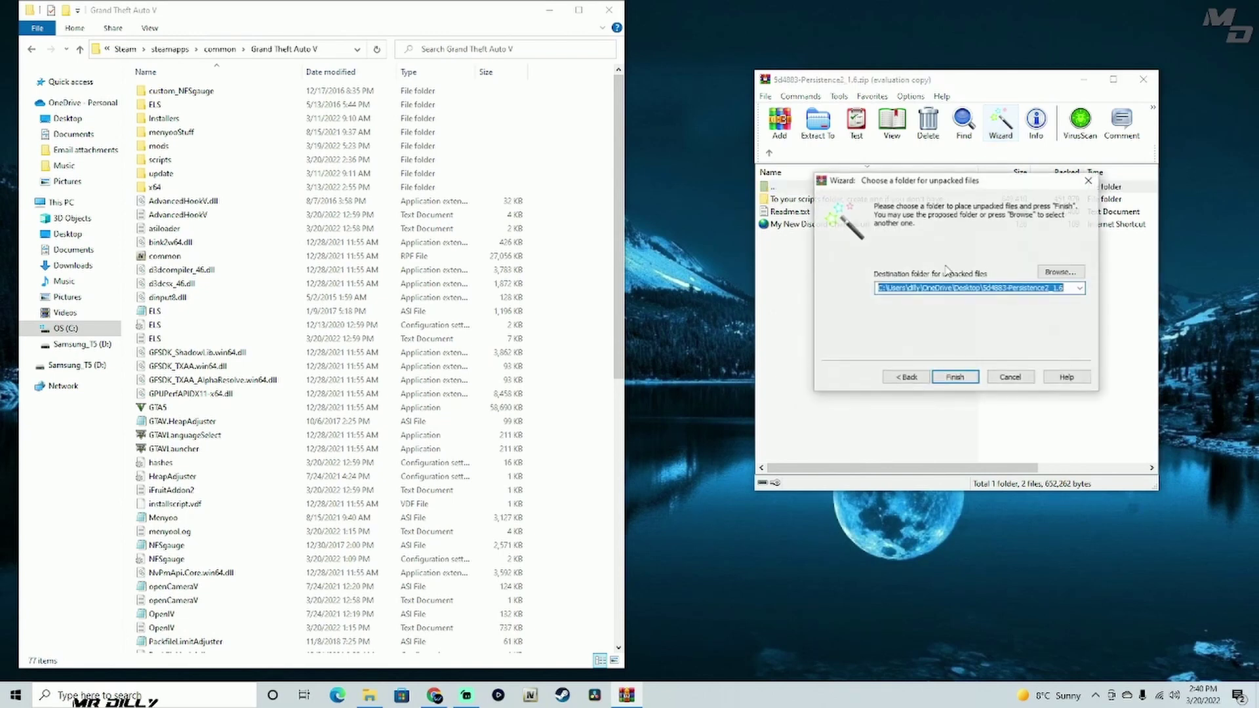
left_click(954, 378)
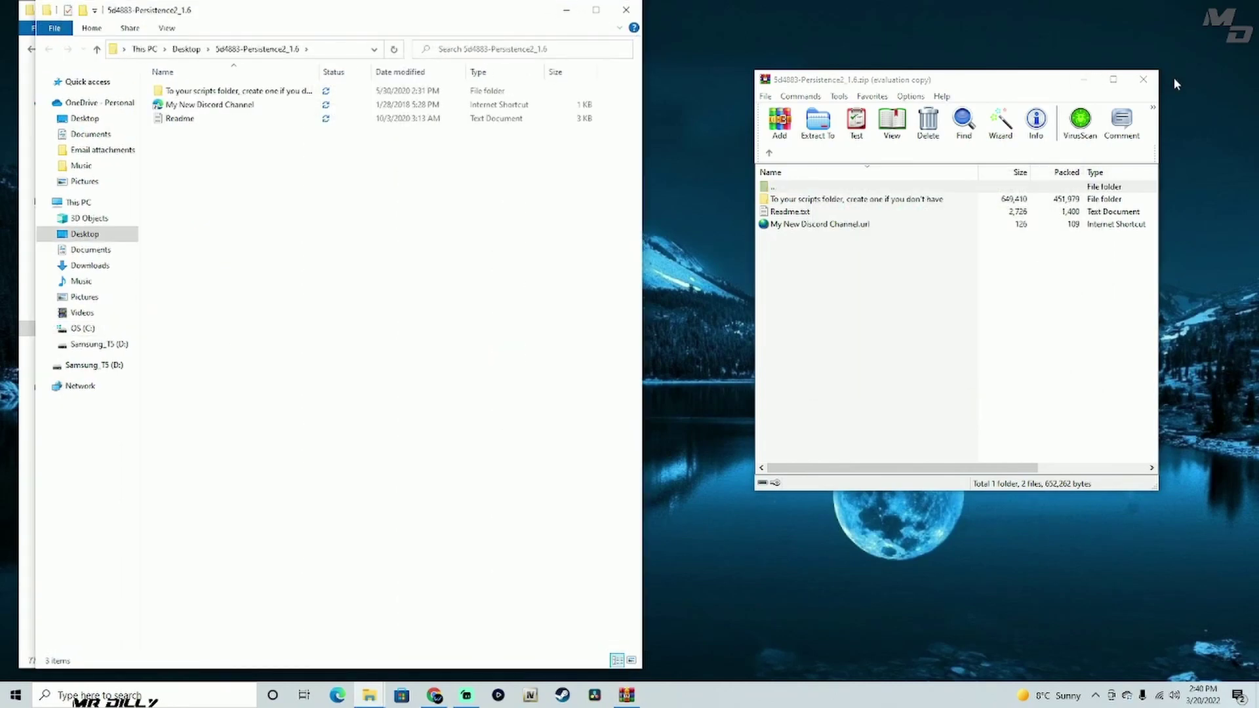
left_click(1143, 79)
- Snap the extracted folder's window beside the game folder and select its Readme file
left_click_drag(197, 13, 806, 17)
left_click(788, 97)
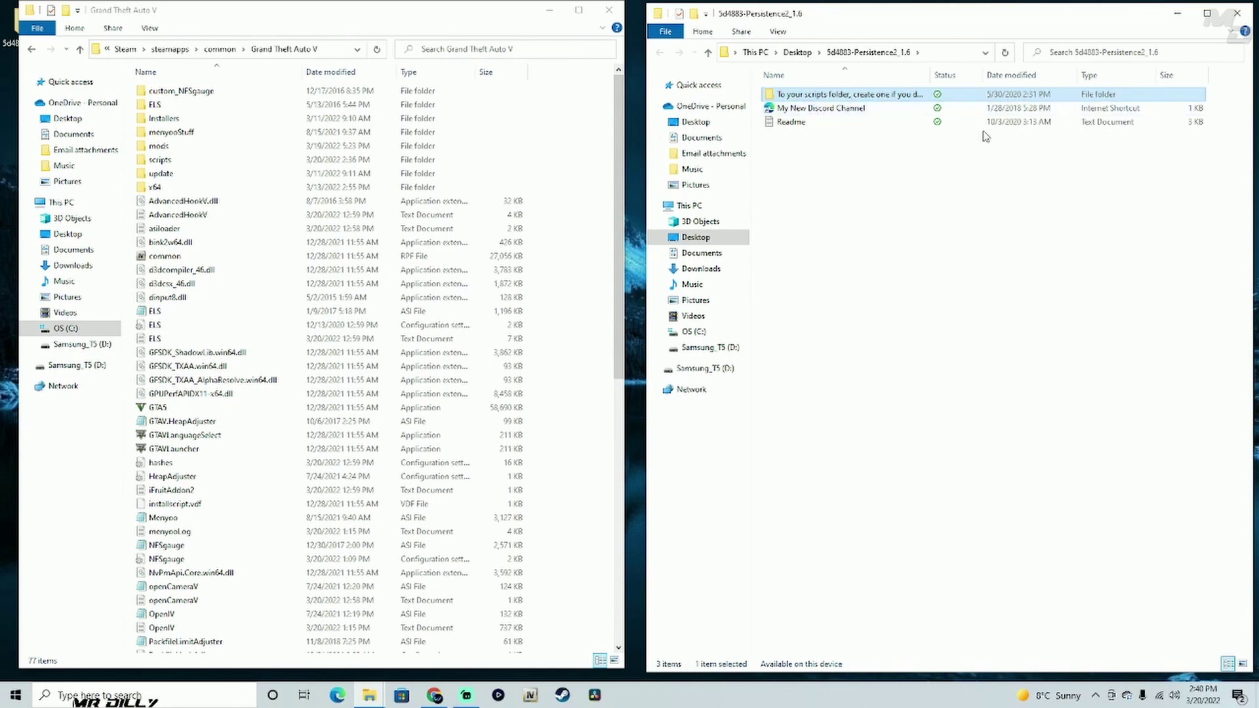
left_click(1007, 125)
double_click(1009, 127)
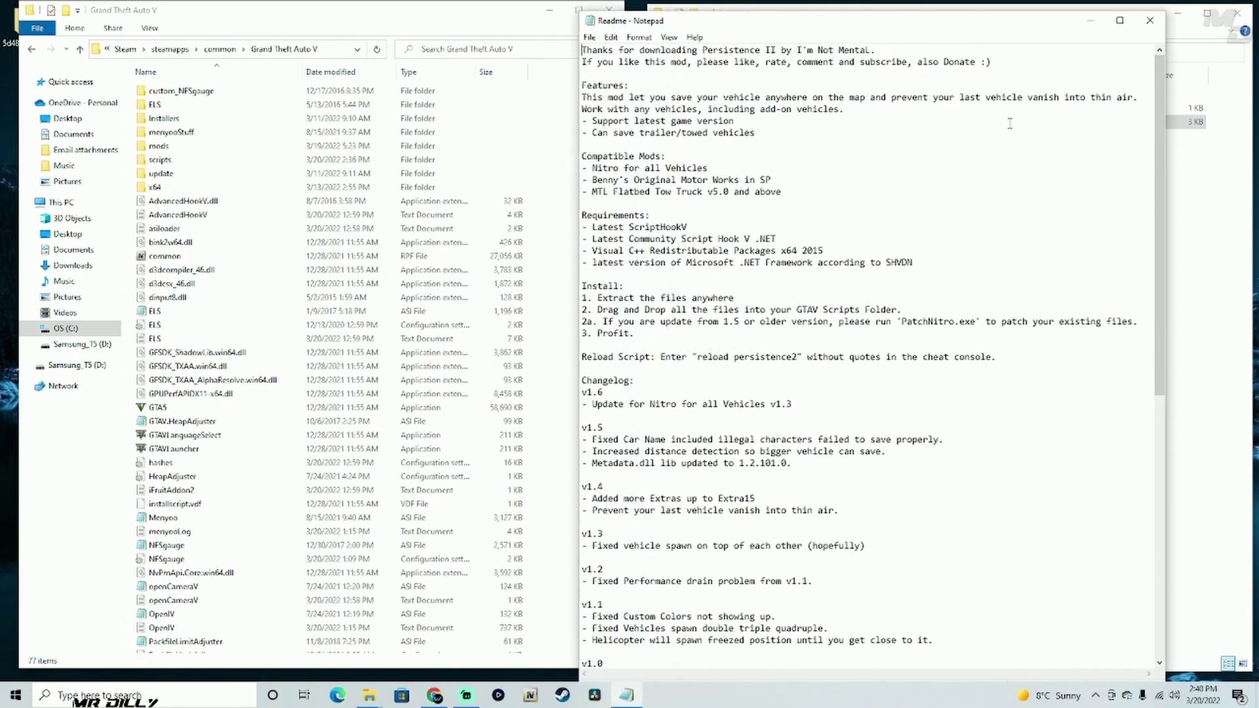
left_click_drag(885, 33, 889, 25)
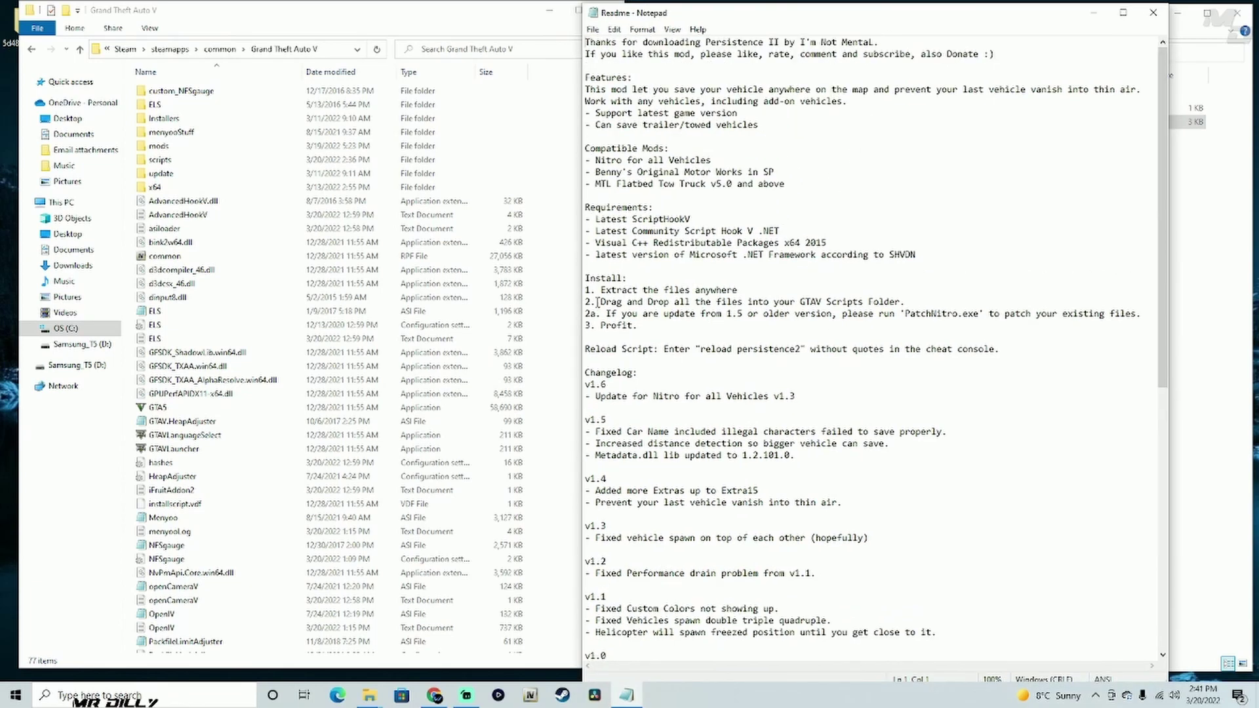
left_click_drag(594, 288, 906, 302)
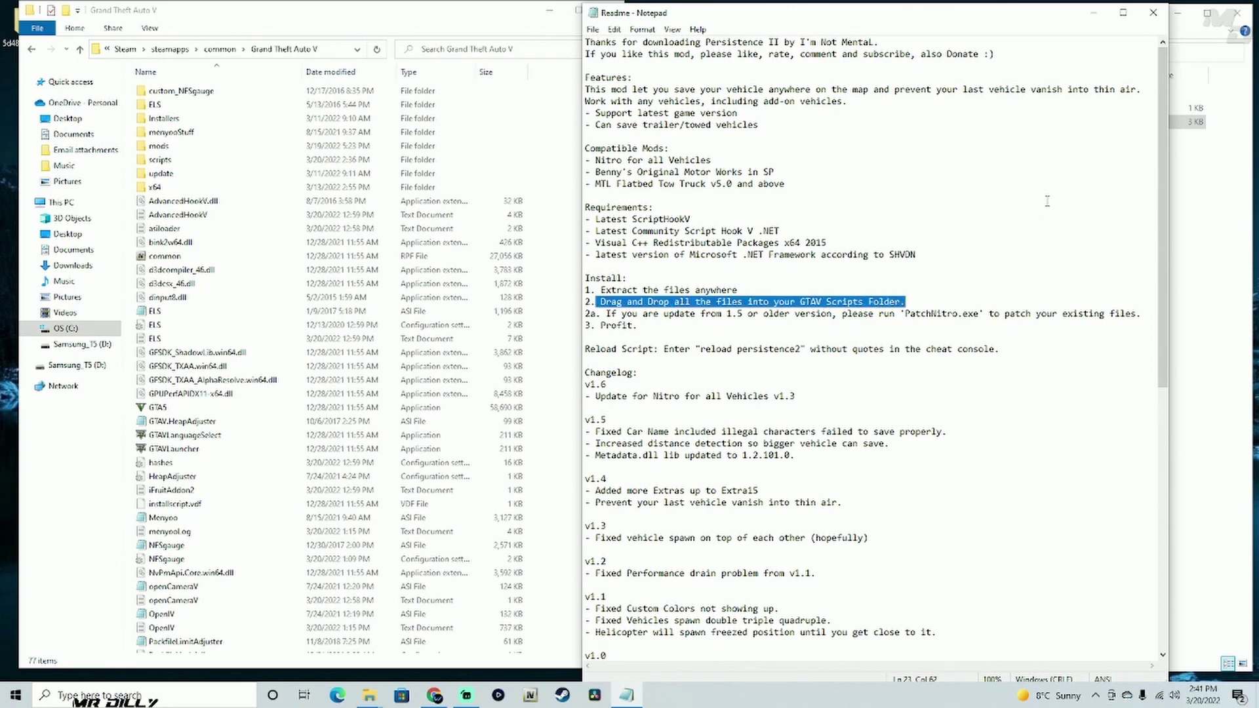
left_click(1154, 12)
- Move the Persistence and Metadata files from the extracted subfolder into the game's scripts folder
double_click(830, 96)
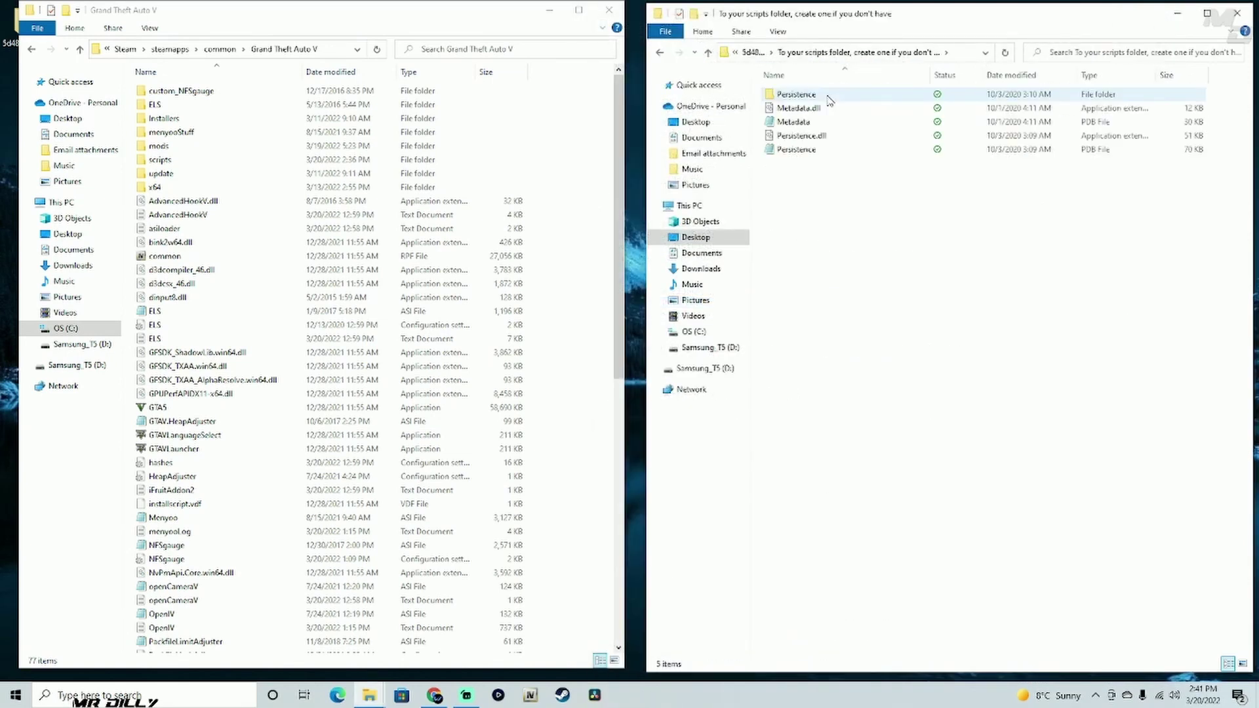
left_click_drag(807, 166, 852, 92)
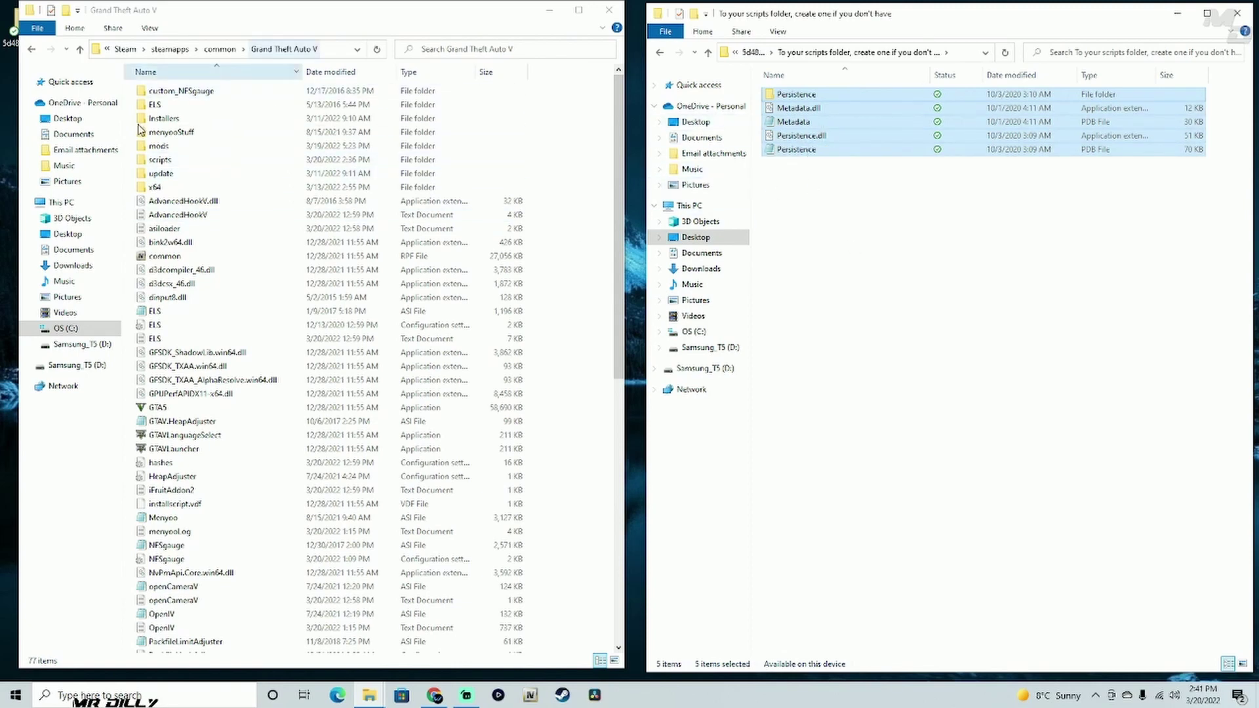
double_click(190, 161)
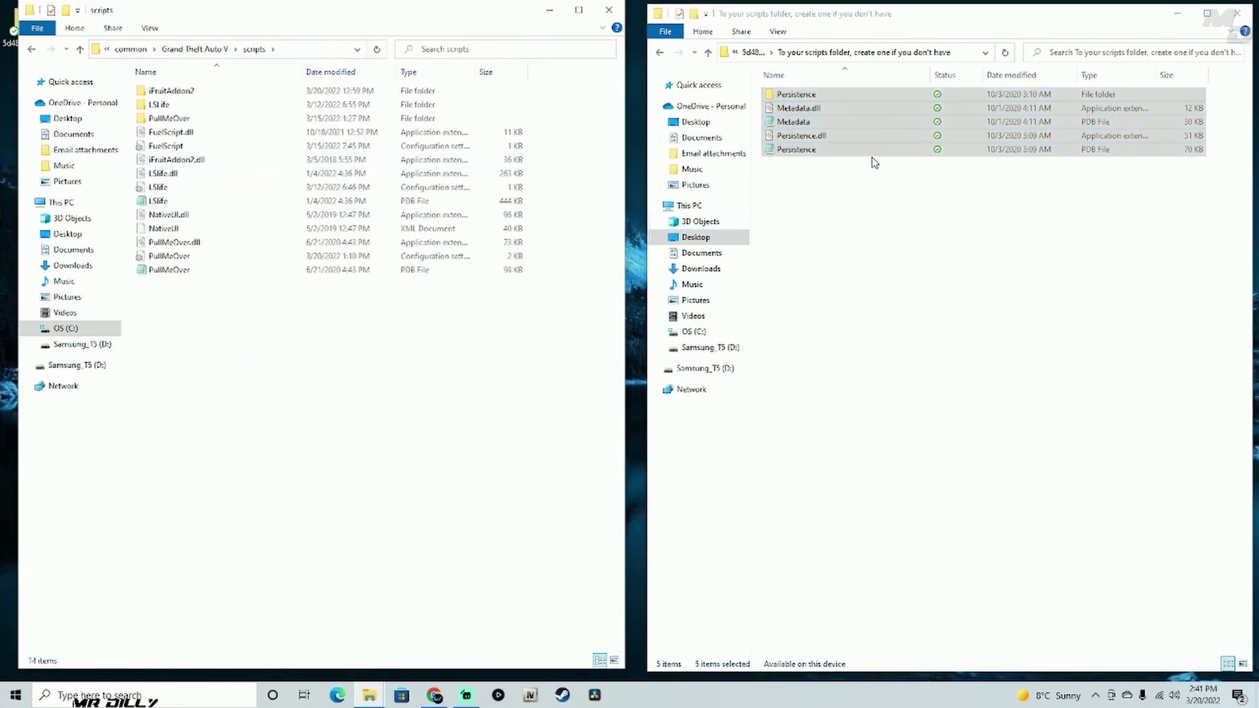
left_click_drag(852, 164, 478, 369)
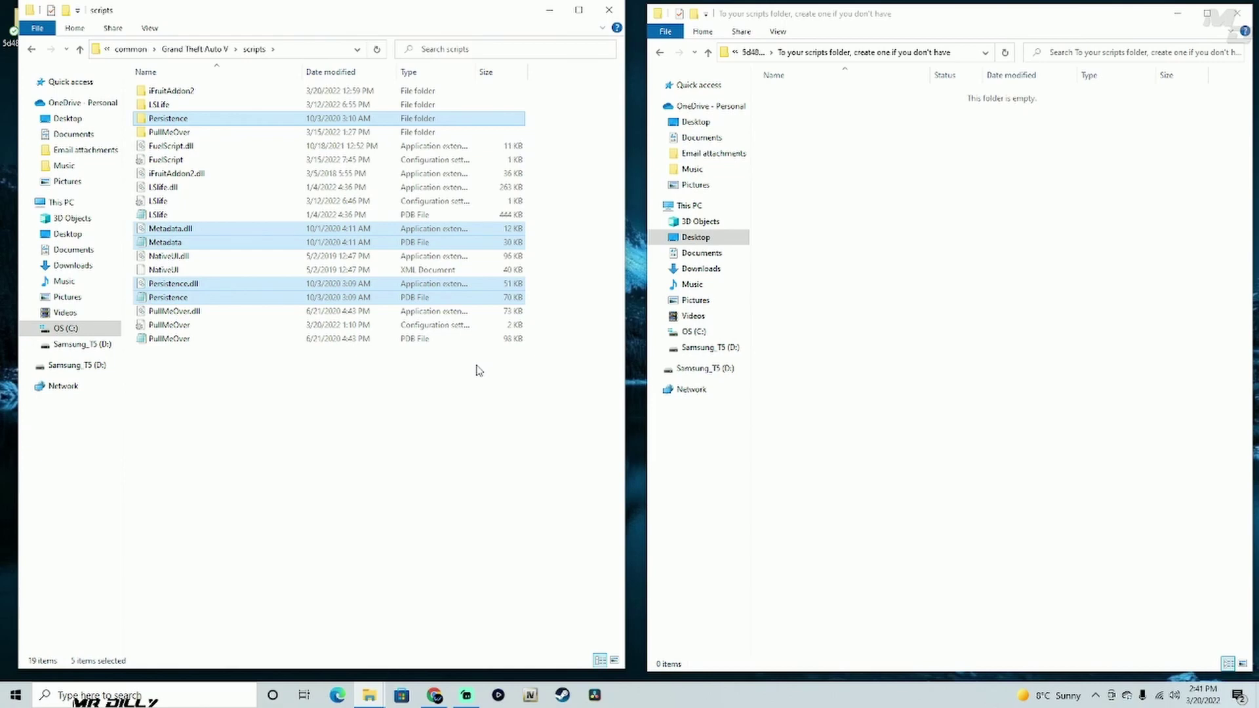
- Close the empty extracted-folder window and reposition the Persistence archive icon on the desktop
left_click_drag(1157, 19, 1103, 24)
left_click(1182, 19)
left_click_drag(971, 221, 864, 169)
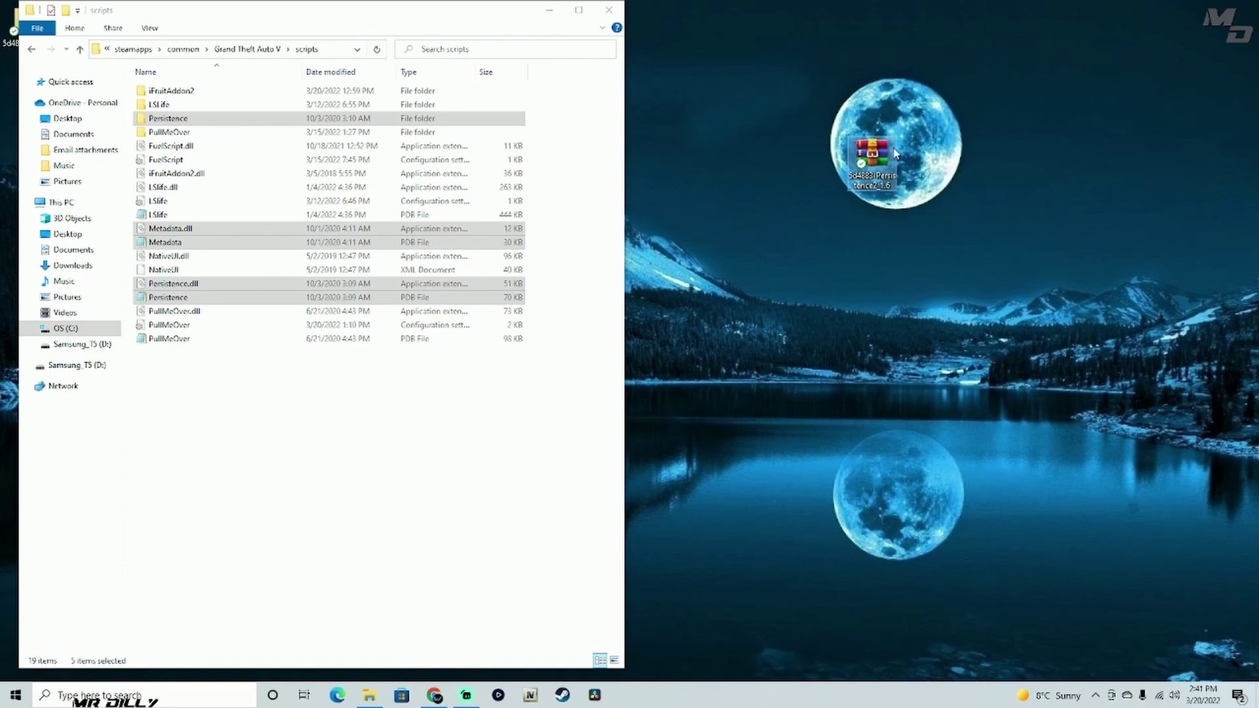
- Open the Persistence archive's scripts subfolder in WinRAR and select its Persistence folder
double_click(865, 158)
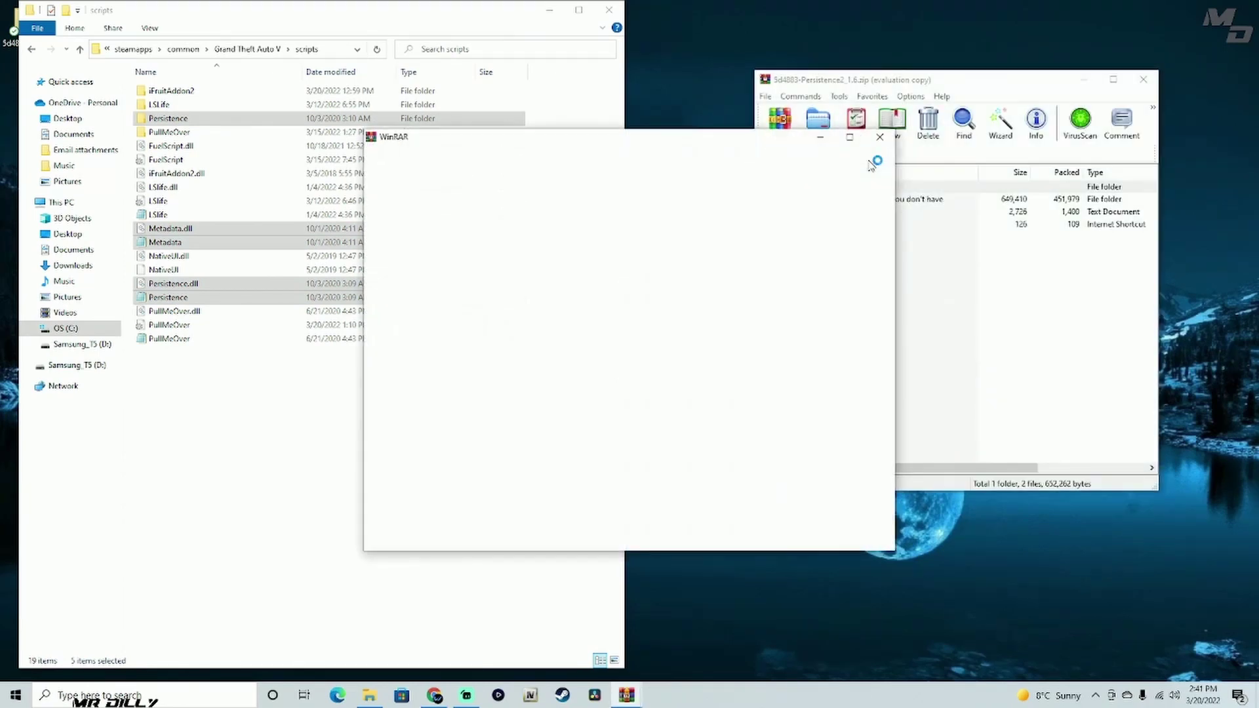
left_click(884, 133)
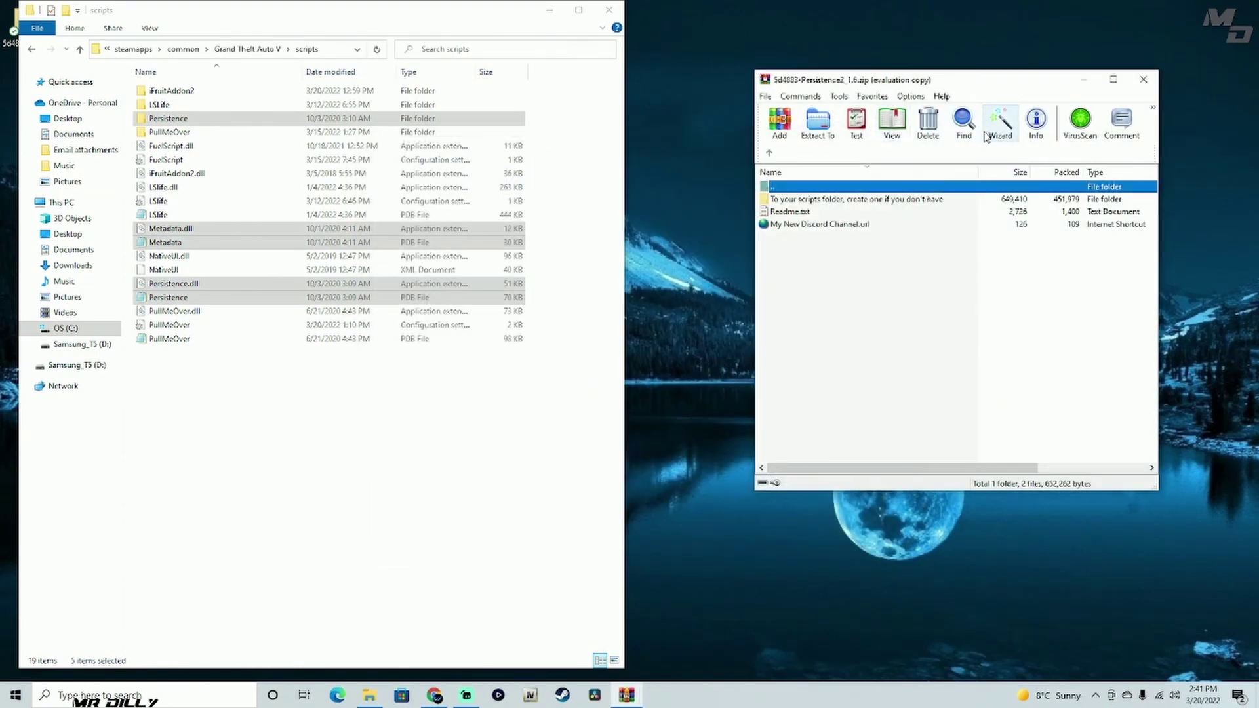
double_click(887, 200)
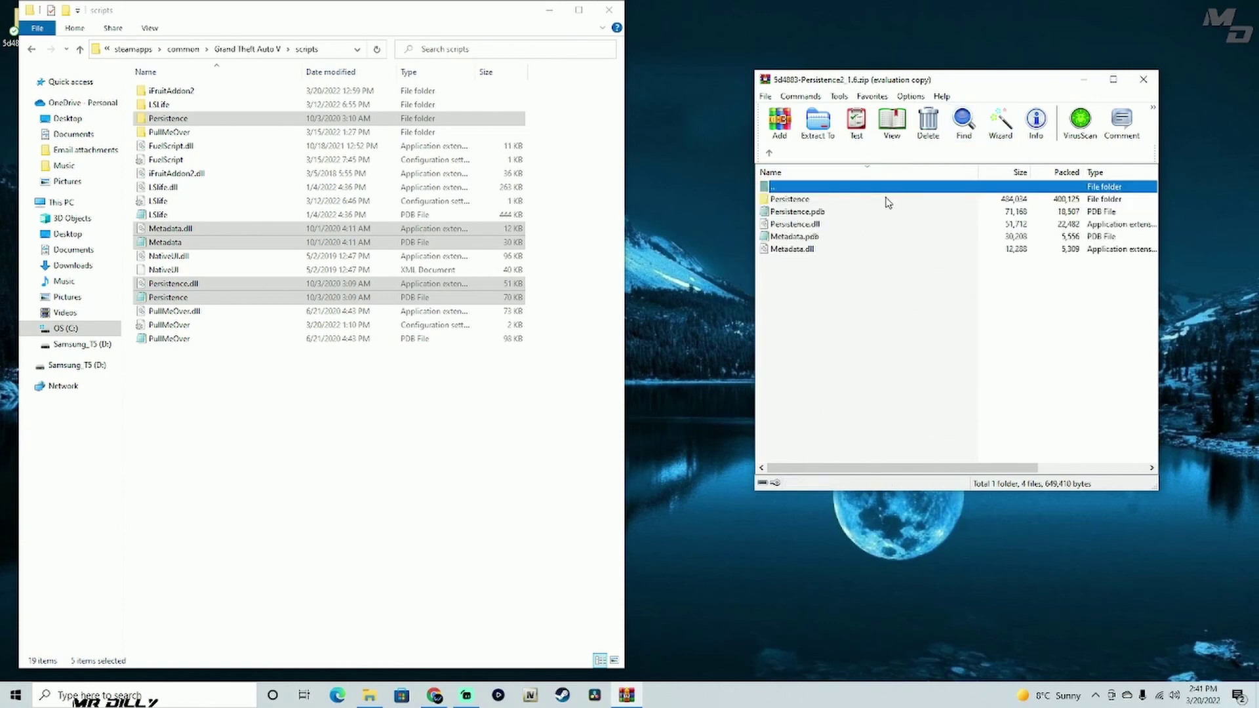
left_click_drag(791, 265, 621, 205)
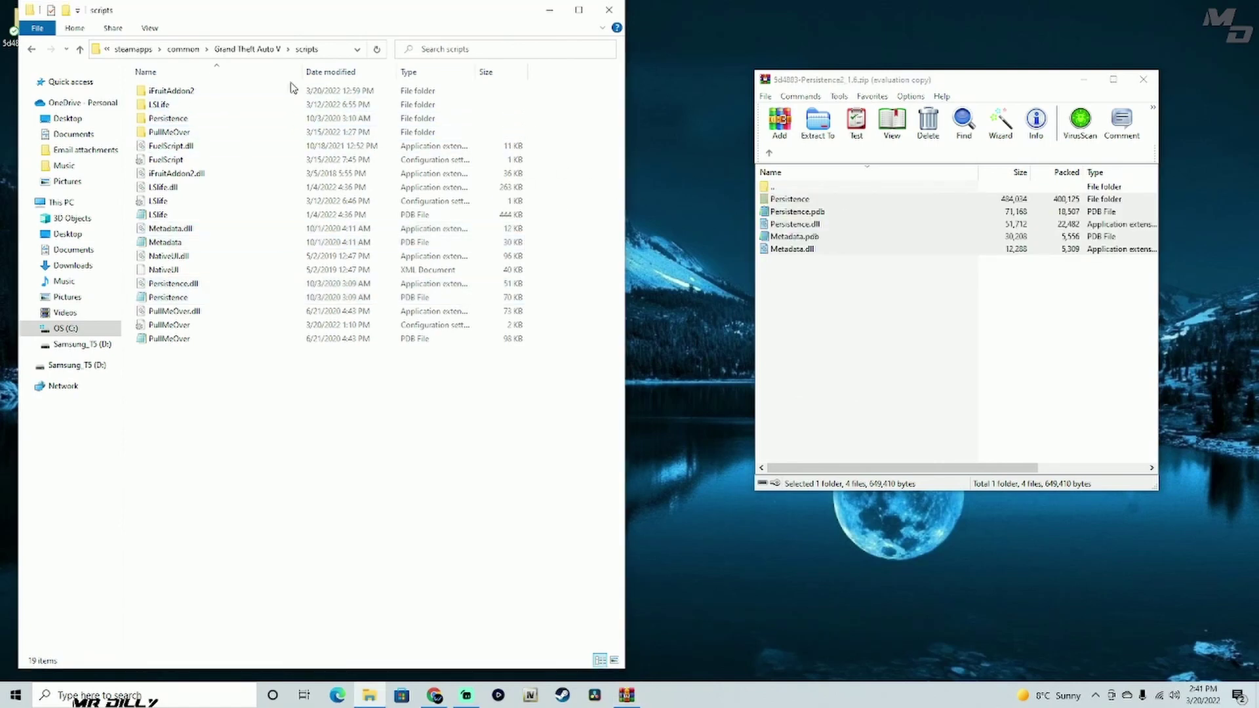
left_click(834, 204)
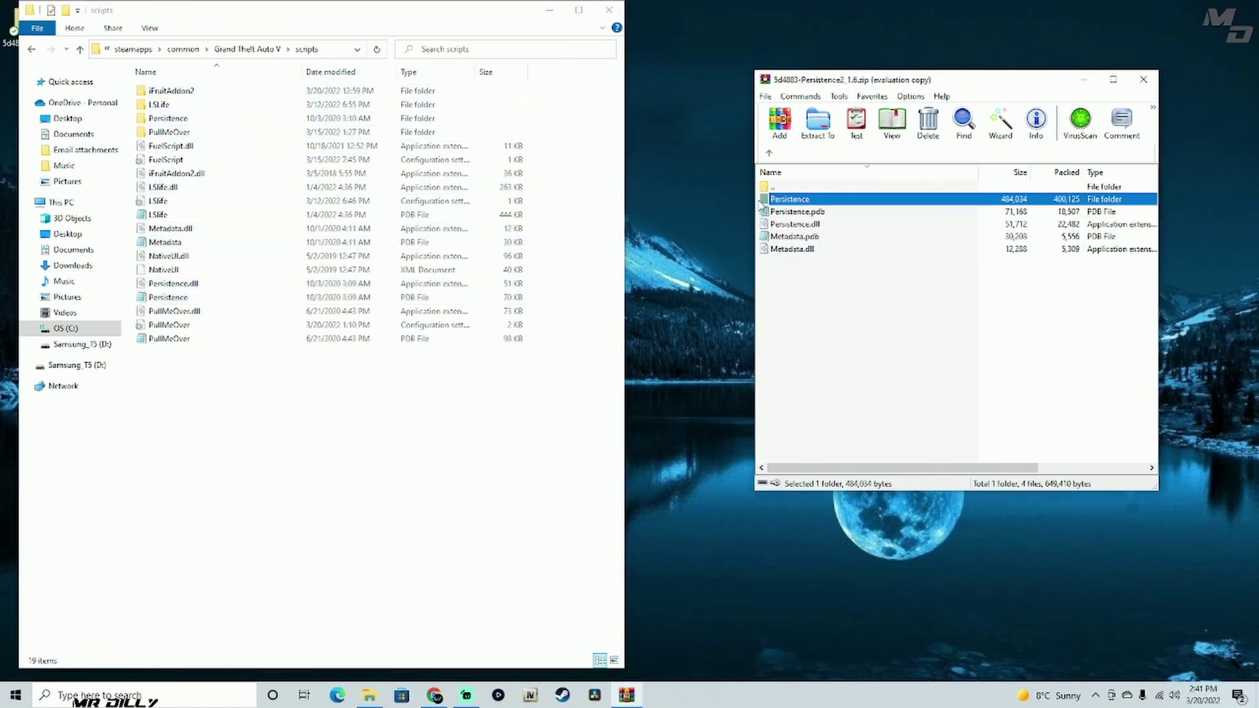
- Select the matching Persistence folder, Persistence.dll, Metadata.dll and both PDB files in the scripts folder
left_click(183, 120)
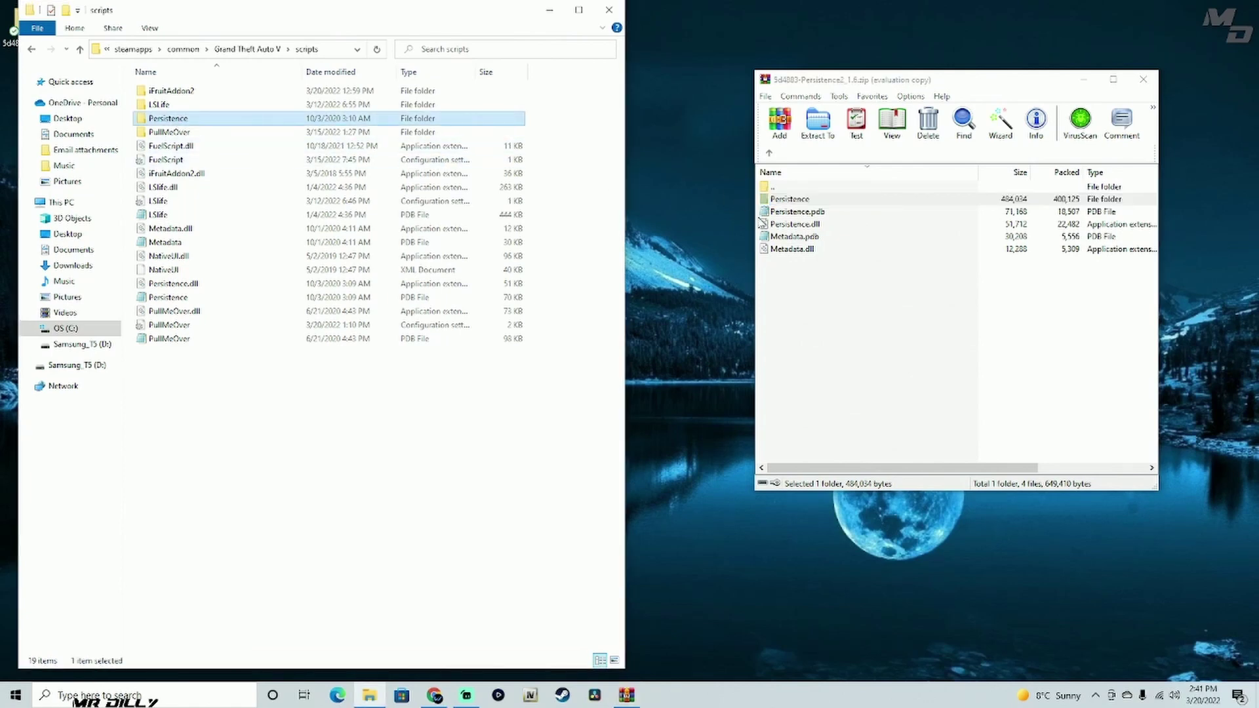
left_click(211, 287, "ctrl")
left_click(208, 301, "ctrl")
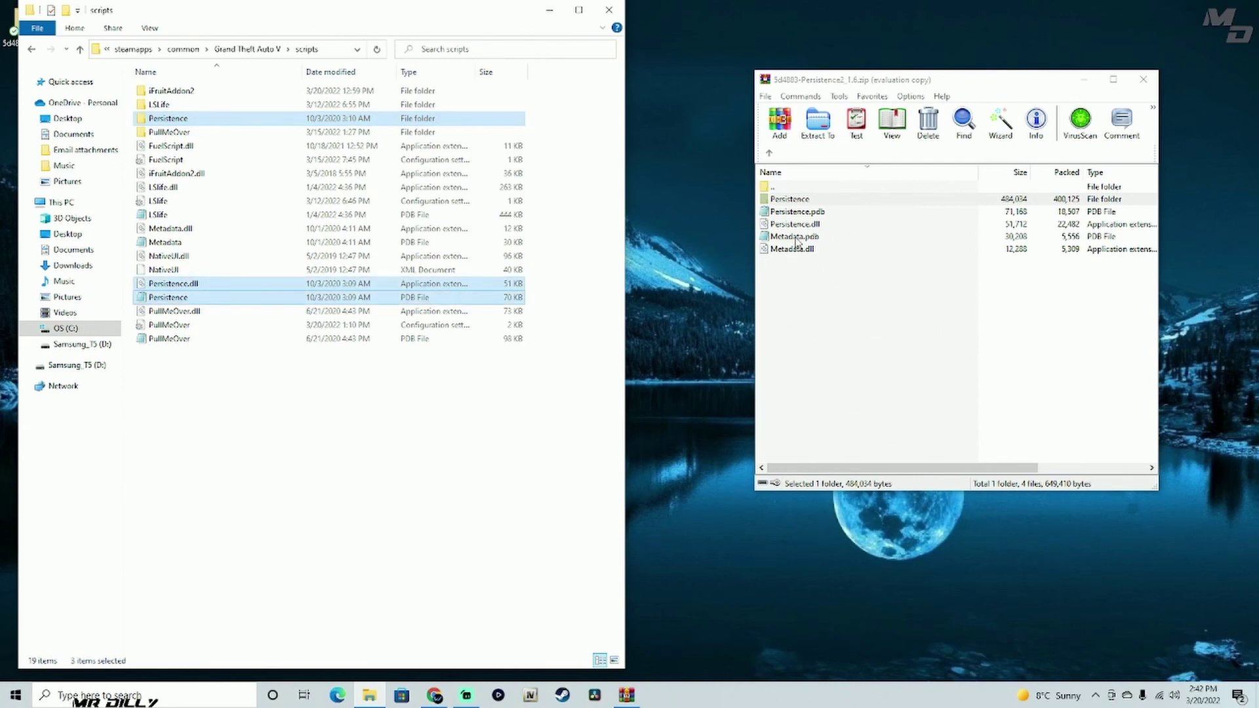
left_click(169, 230, "ctrl")
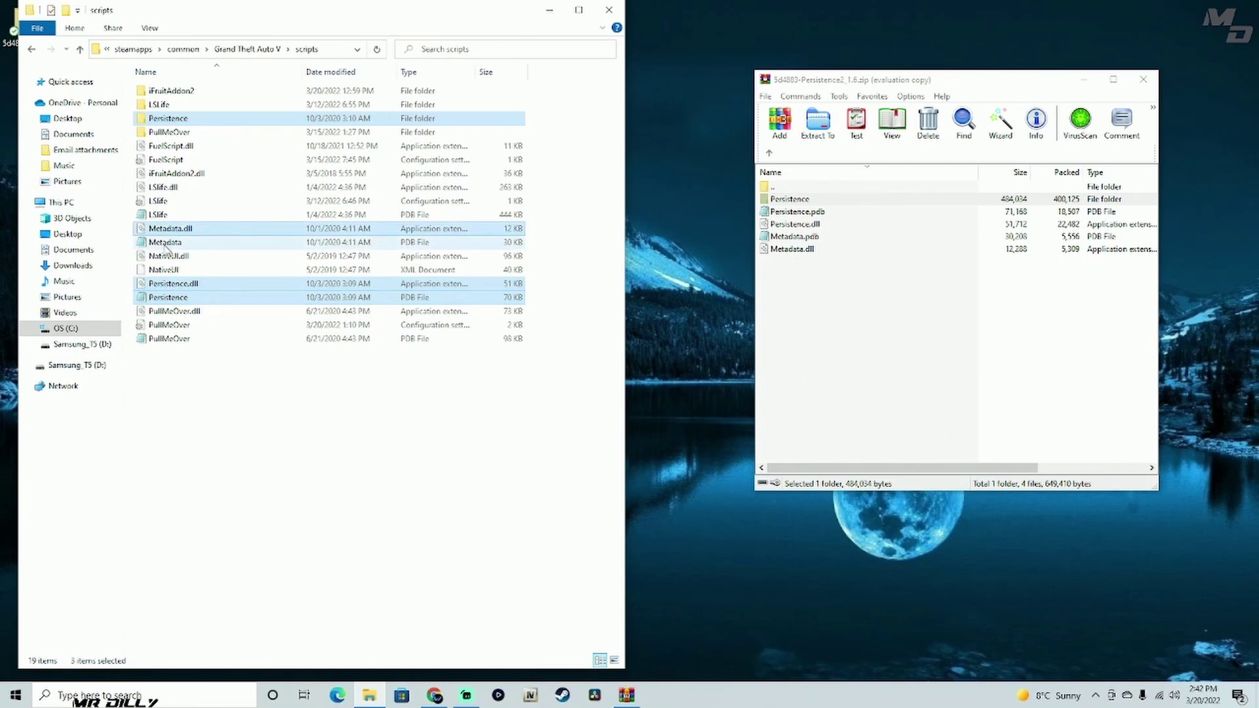
left_click(166, 244, "ctrl")
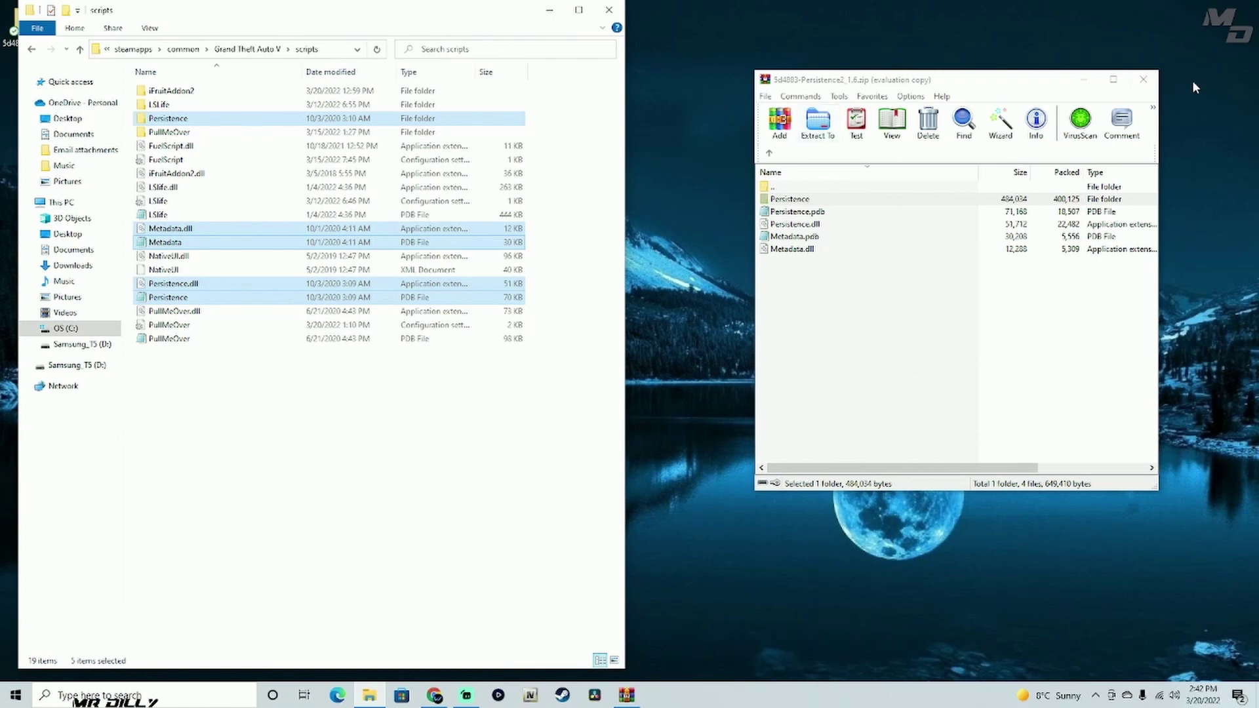
- Close WinRAR and the scripts folder window, and move the archive to the desktop's left edge
left_click(1156, 85)
left_click(609, 10)
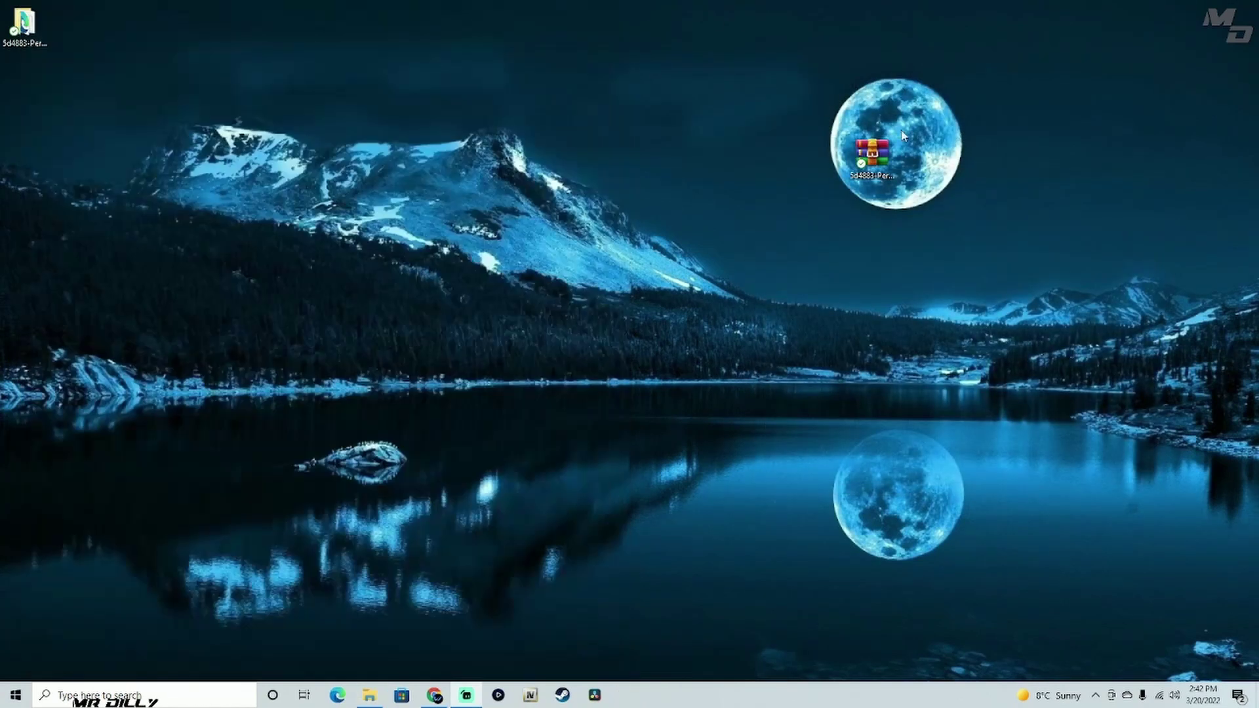
left_click_drag(721, 151, 26, 89)
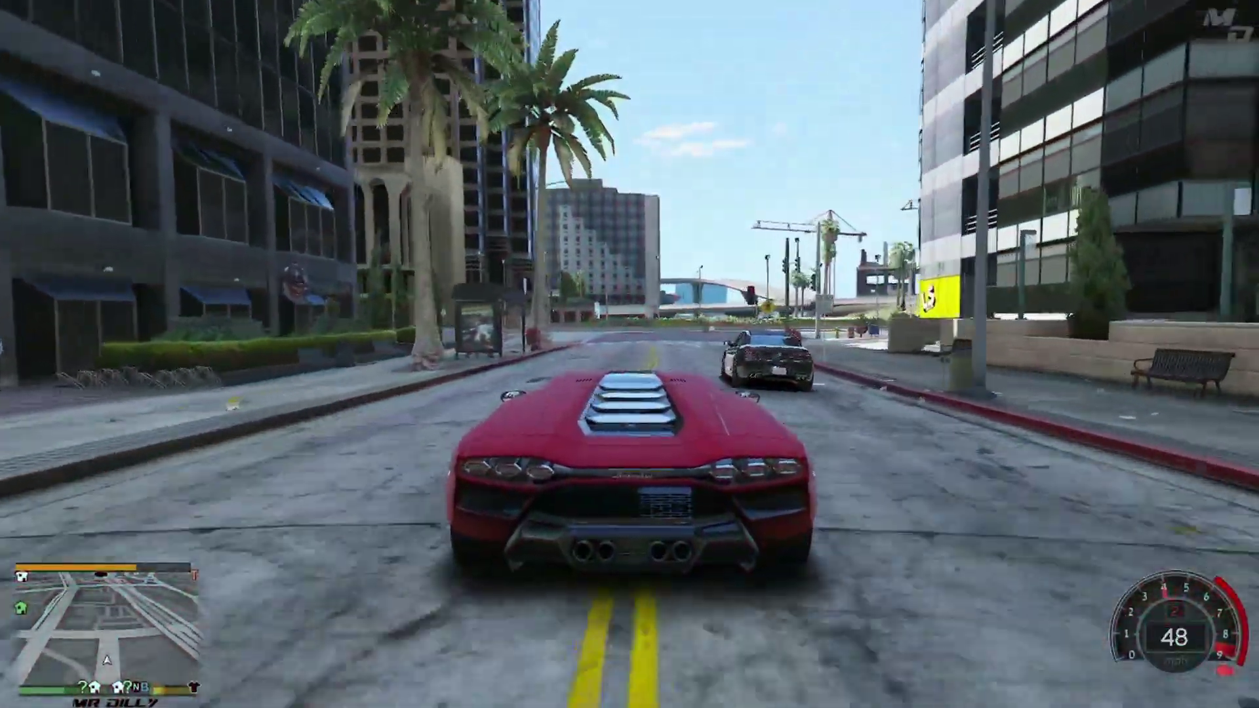
- Drive the red Lamborghini into the parking lot and reverse it into a space
key("a")
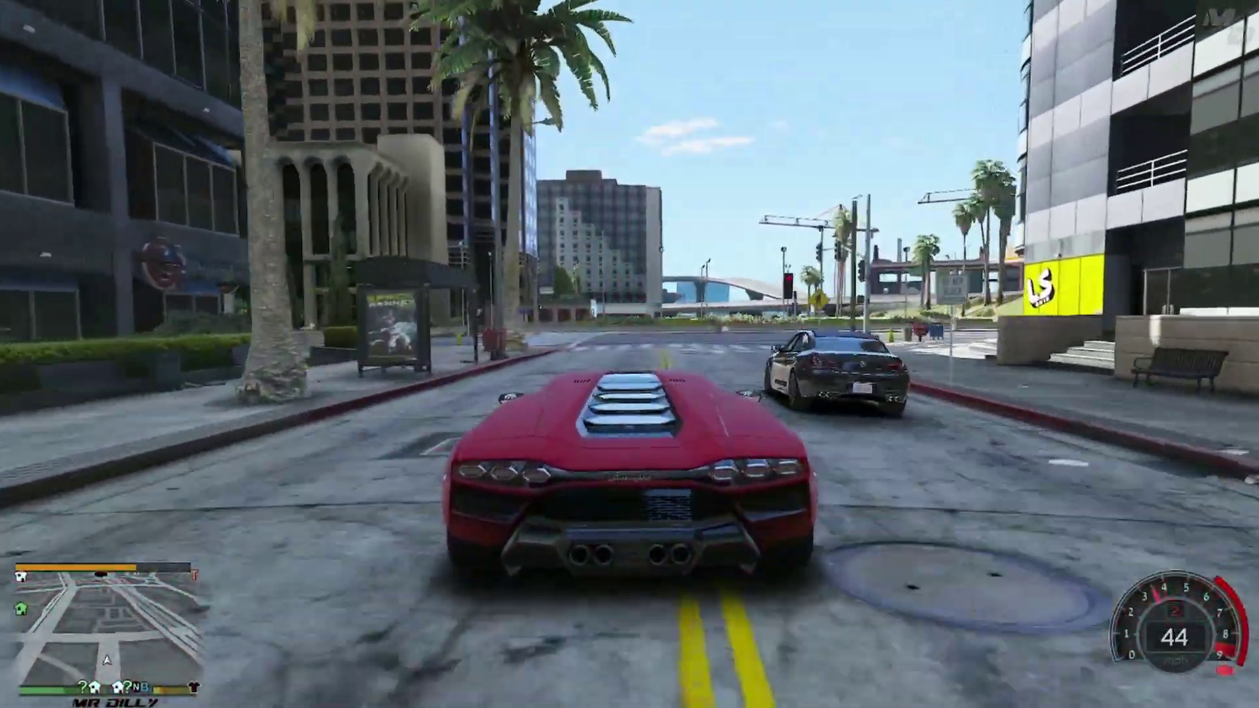
key("a")
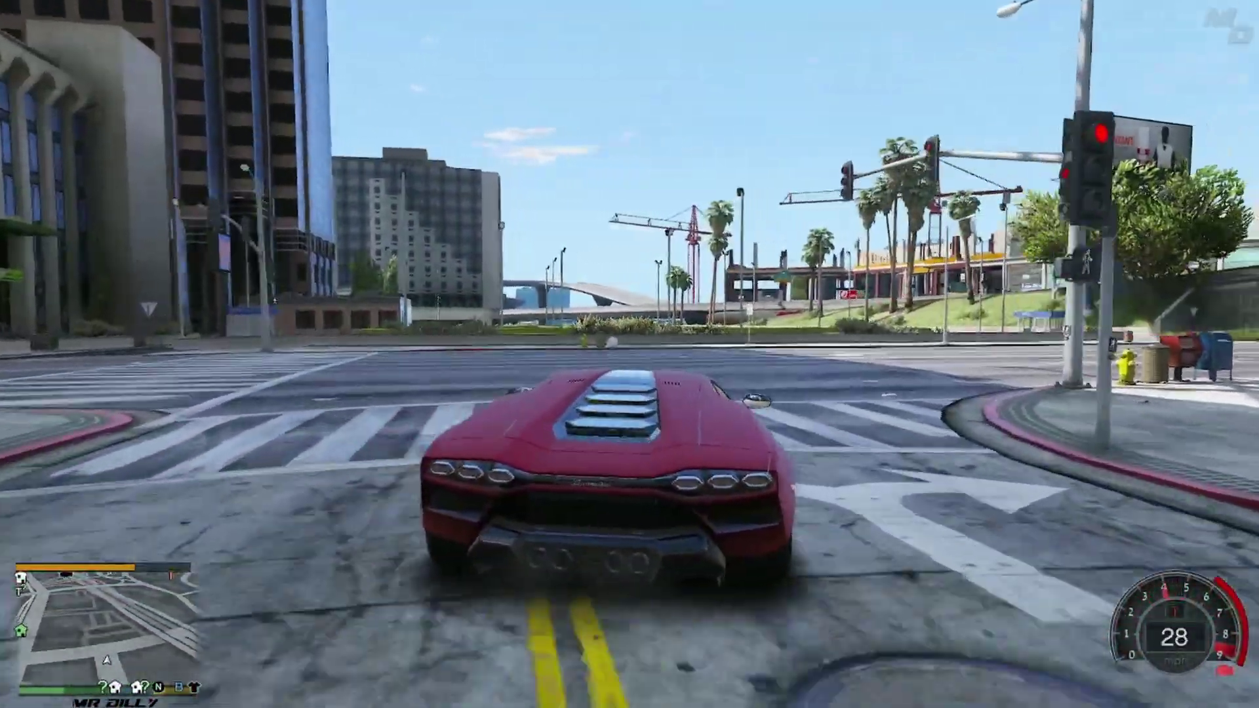
key("w")
key("a")
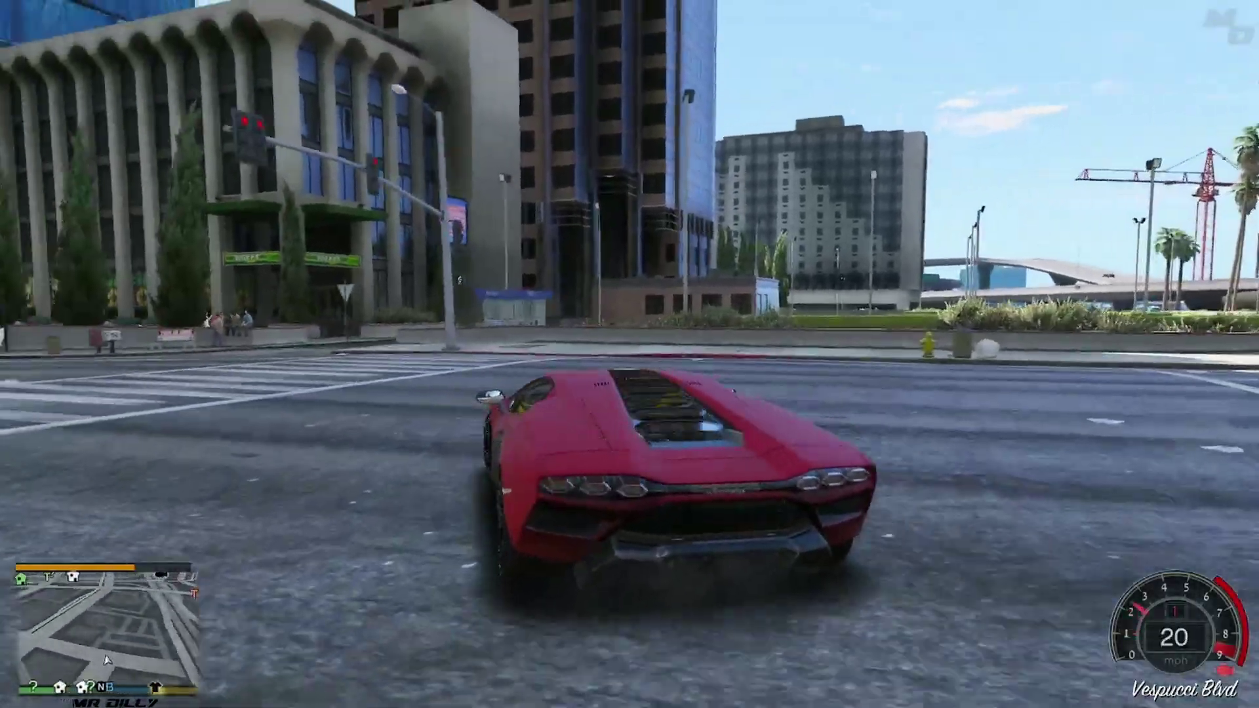
key("d")
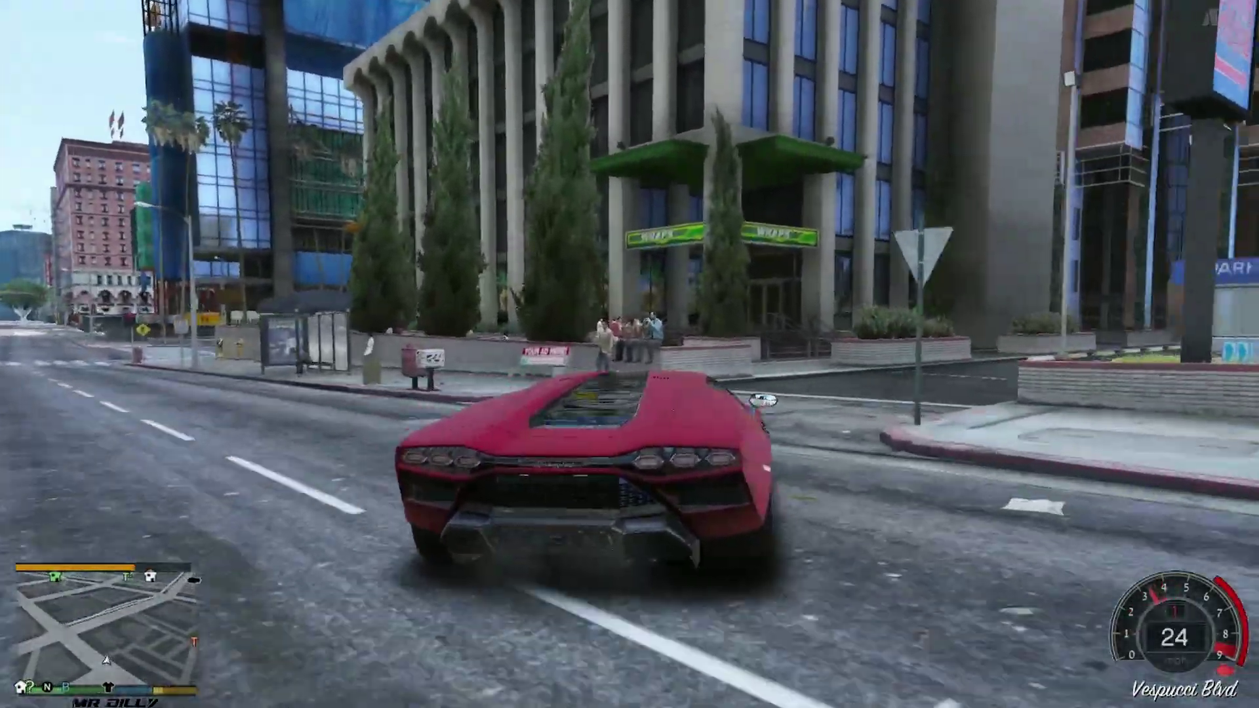
key("d")
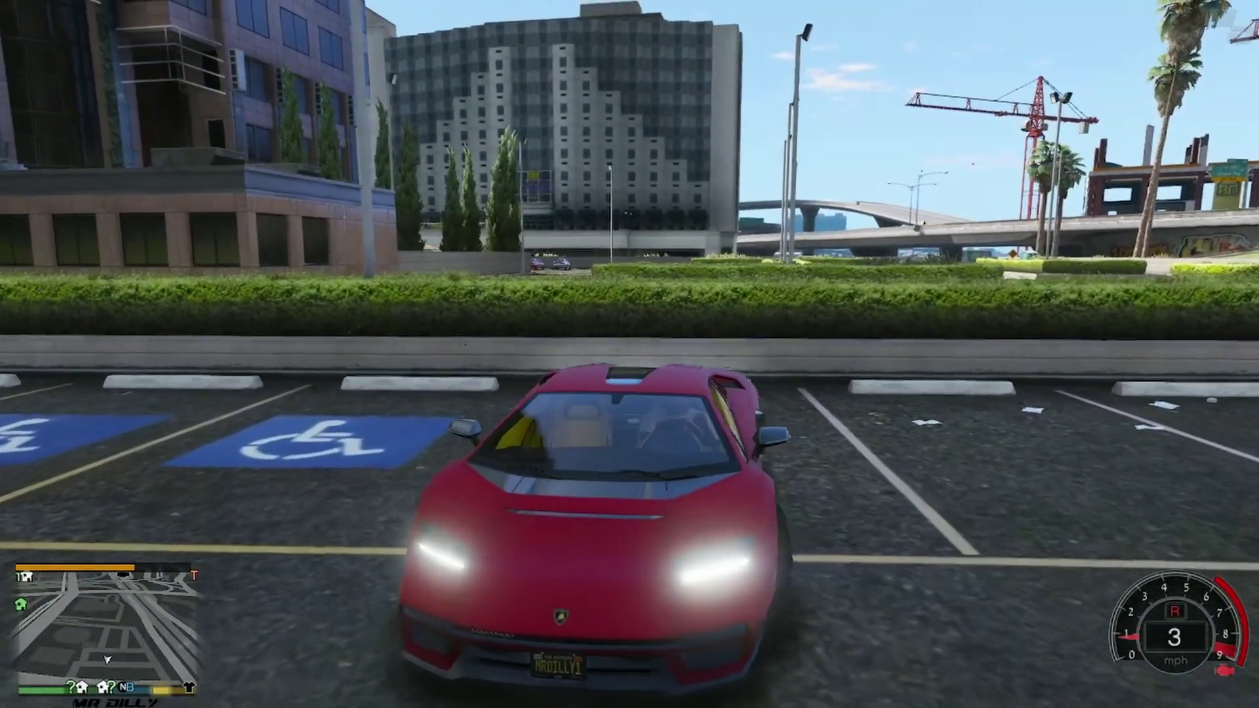
key("w")
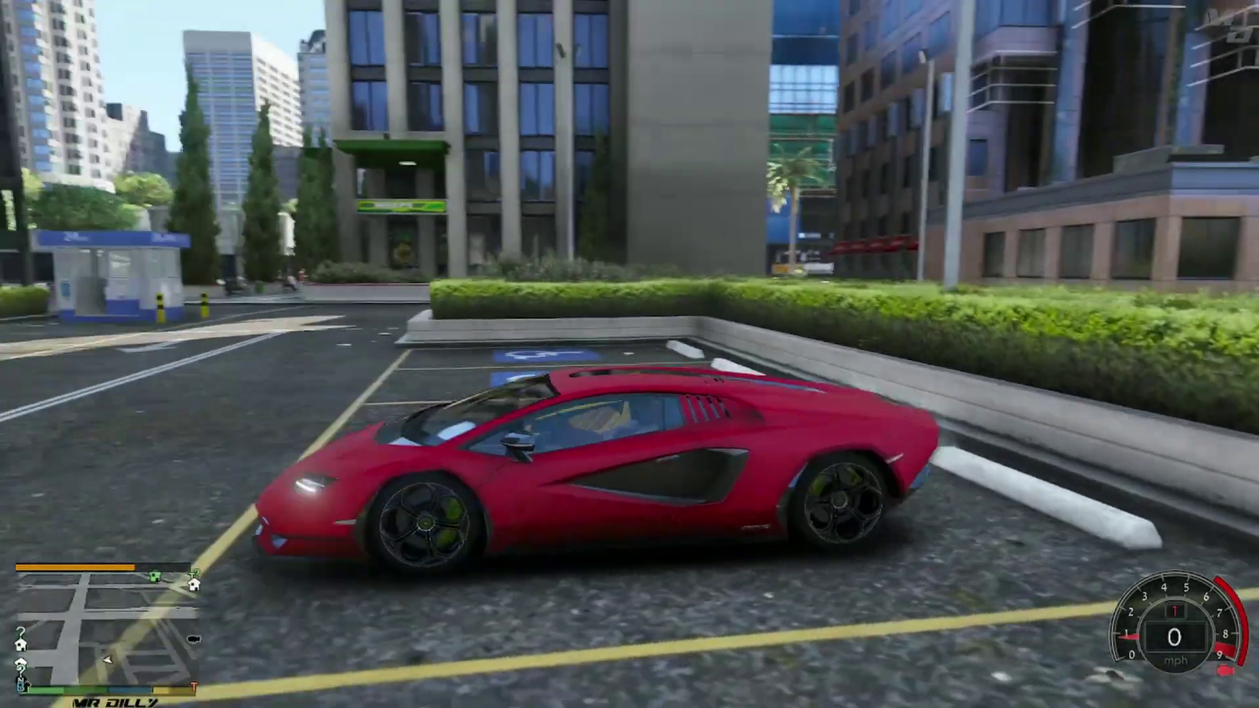
key("s")
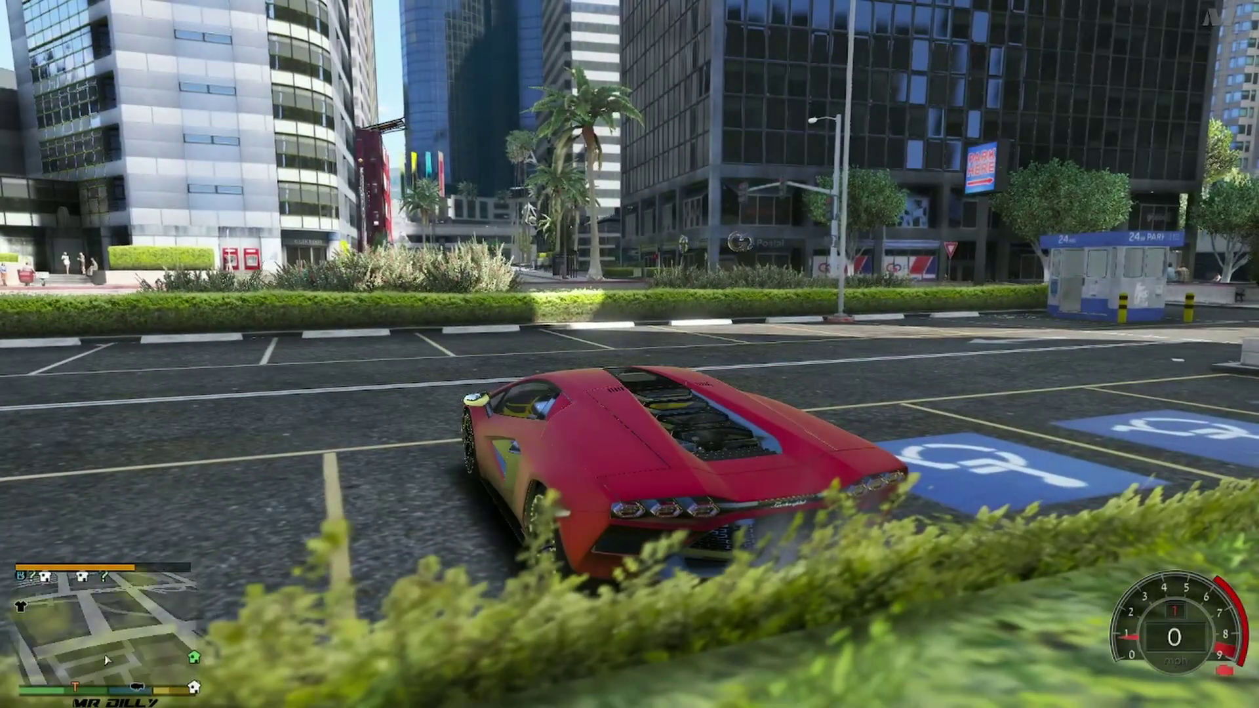
key("w")
key("w")
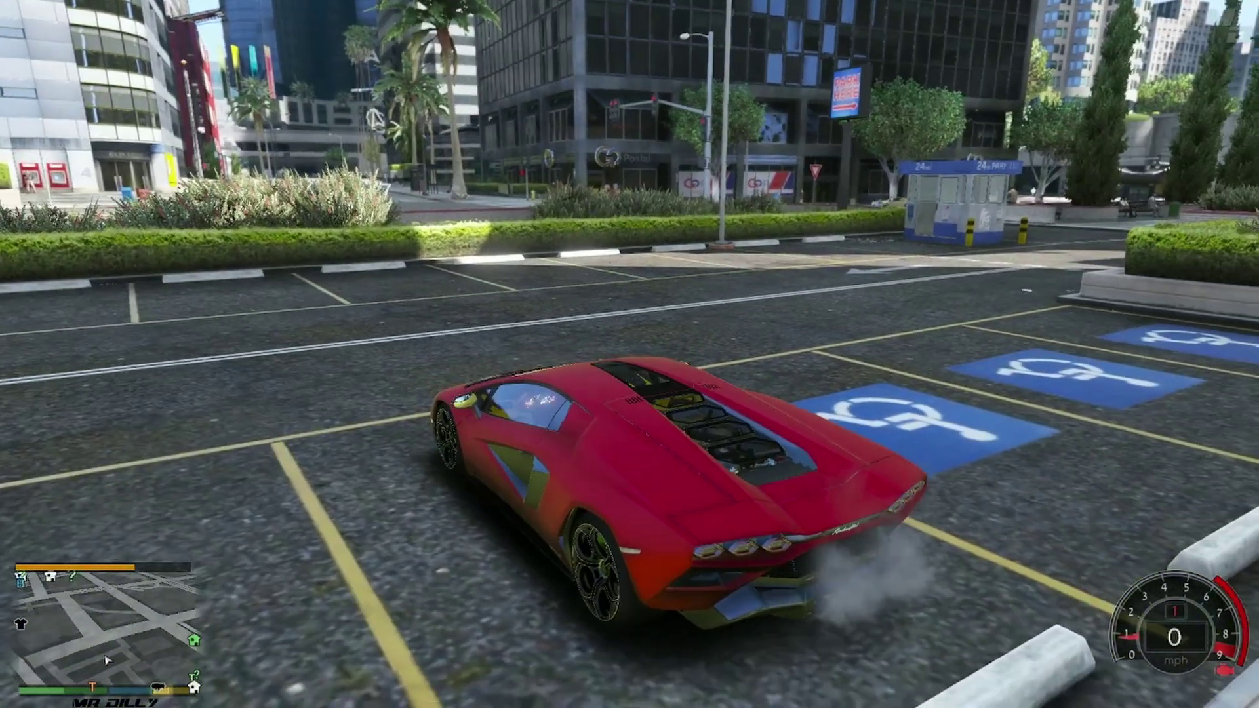
- Get out of the car, walk away, and open the trainer's main menu with F3
key("f")
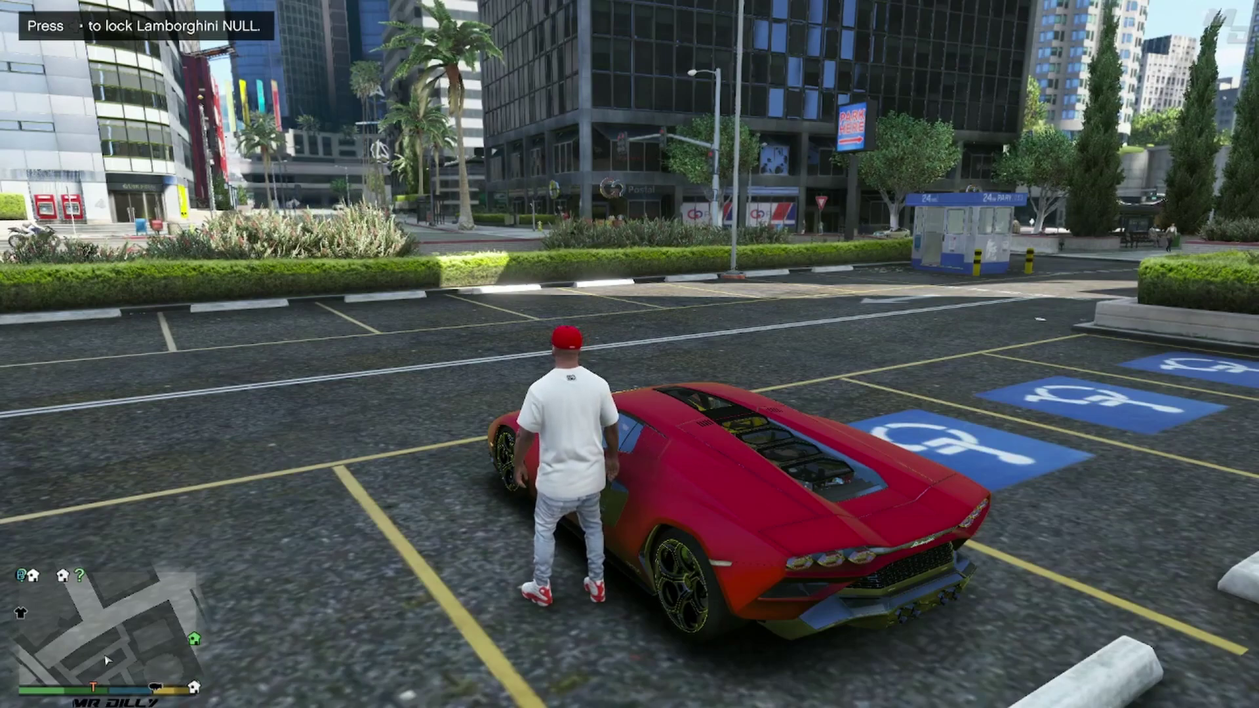
key("w")
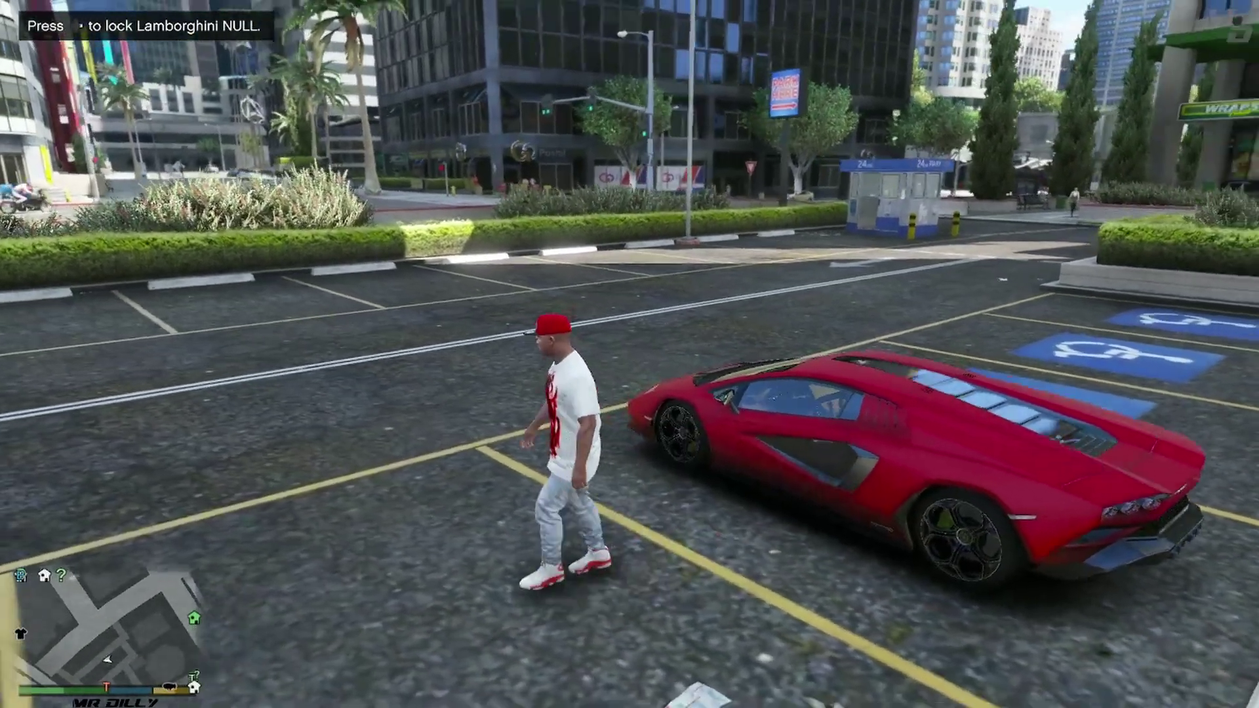
key("w")
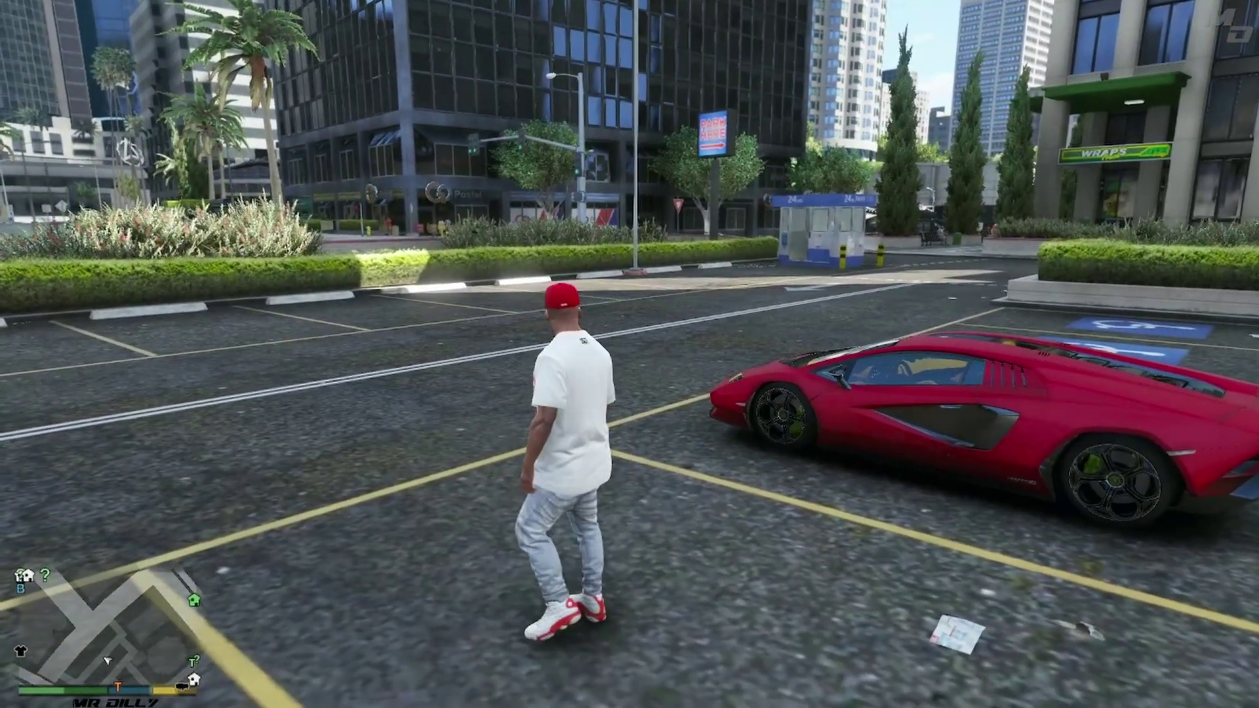
key("F3")
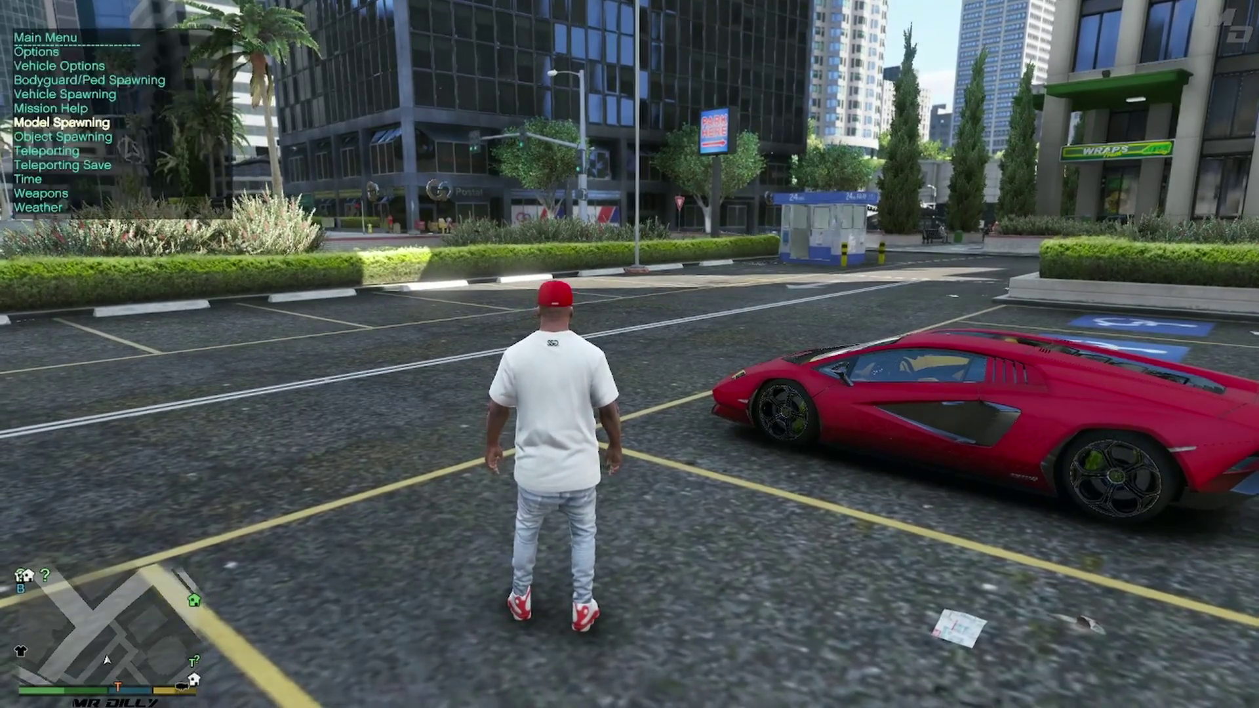
- Spawn the Bugatti supersport through the trainer's Vehicle Spawning > Added Vehicles Menu
key("Down")
key("Down")
key("Down")
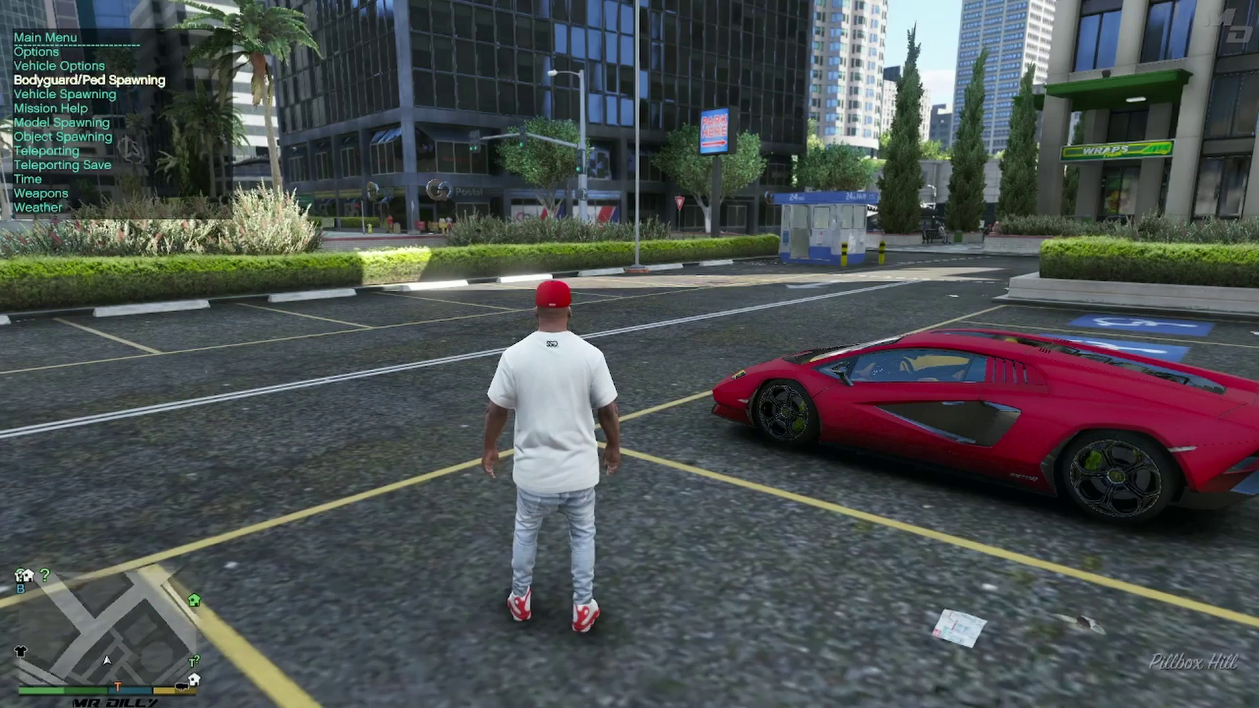
key("Return")
key("Up")
key("Up")
key("Up")
key("Return")
key("Up")
key("Up")
key("Up")
key("Up")
key("Down")
key("Down")
key("Down")
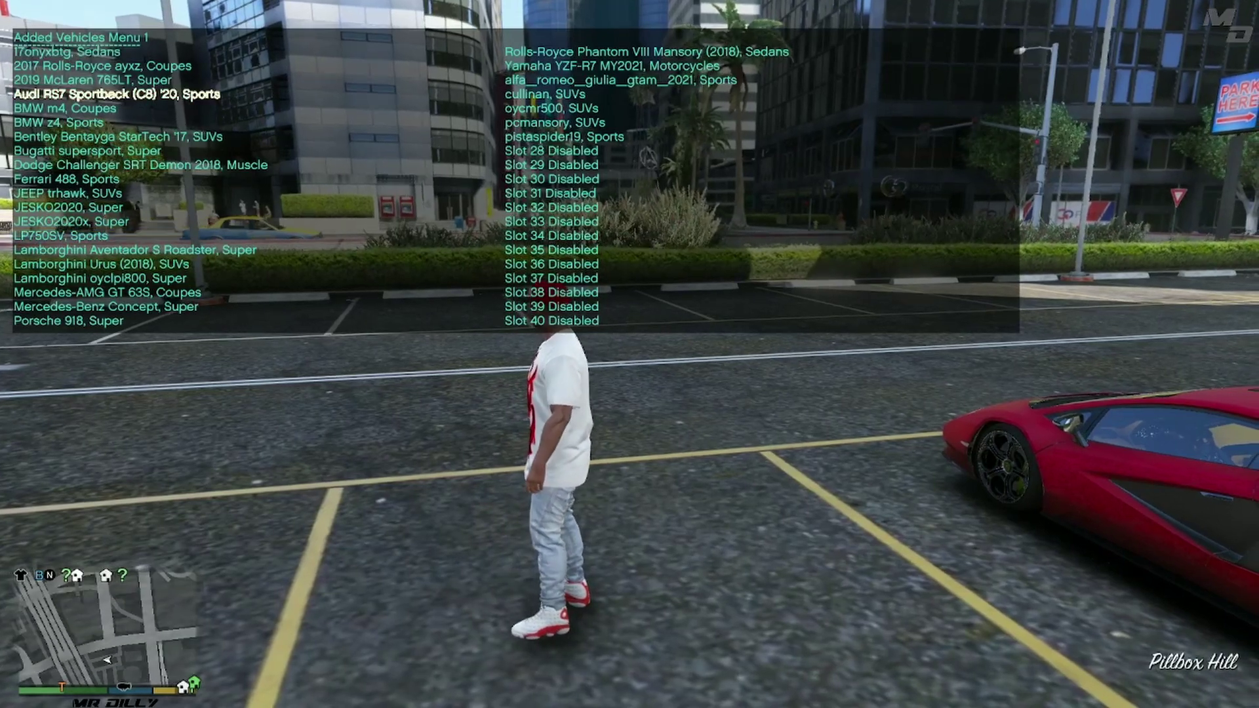
key("BackSpace")
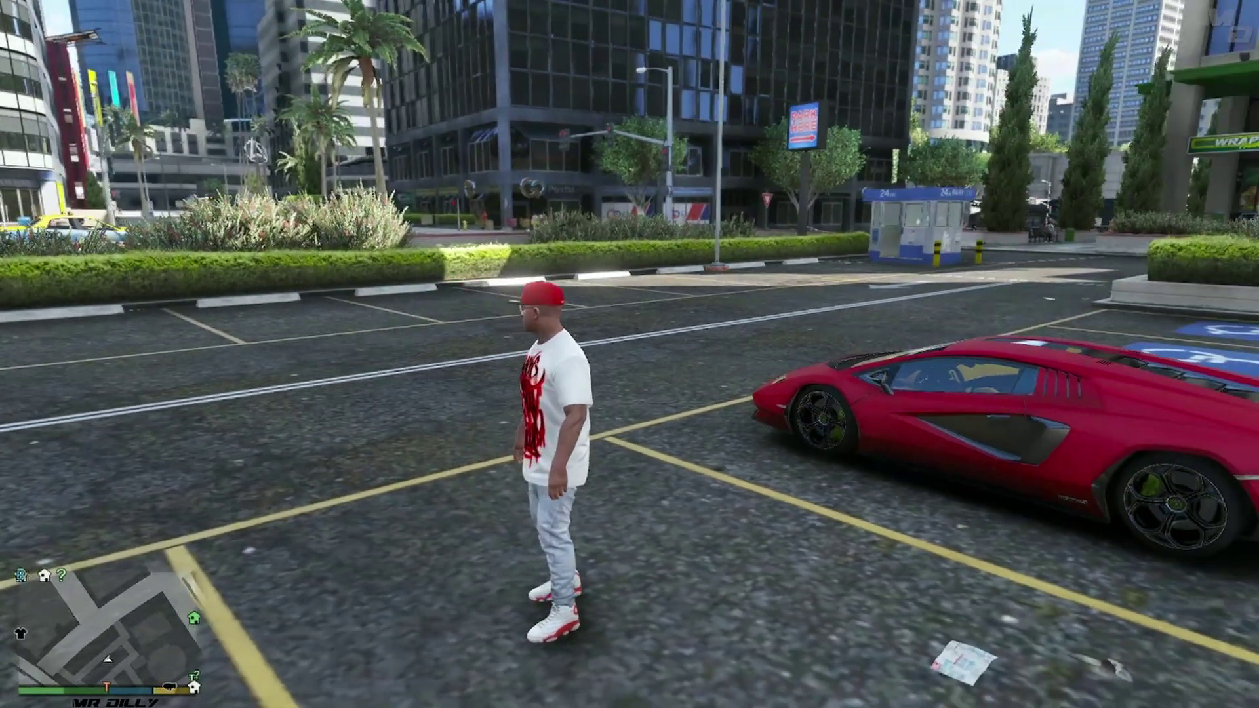
key("Return")
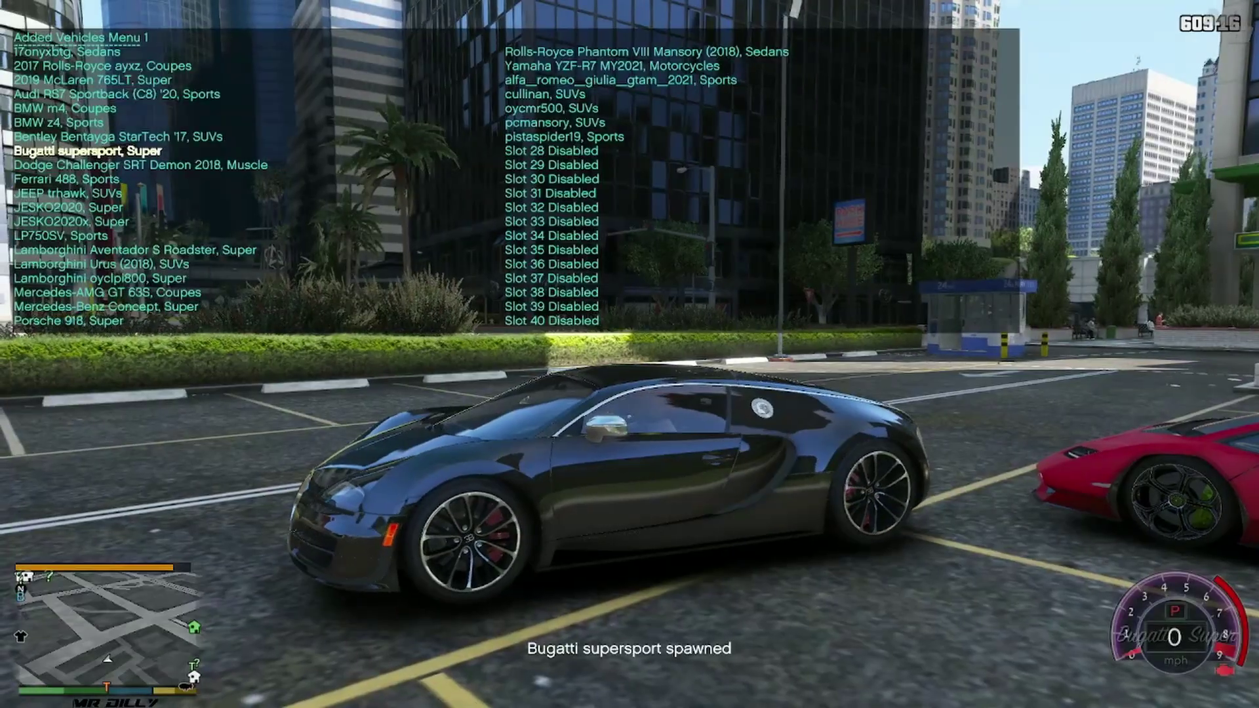